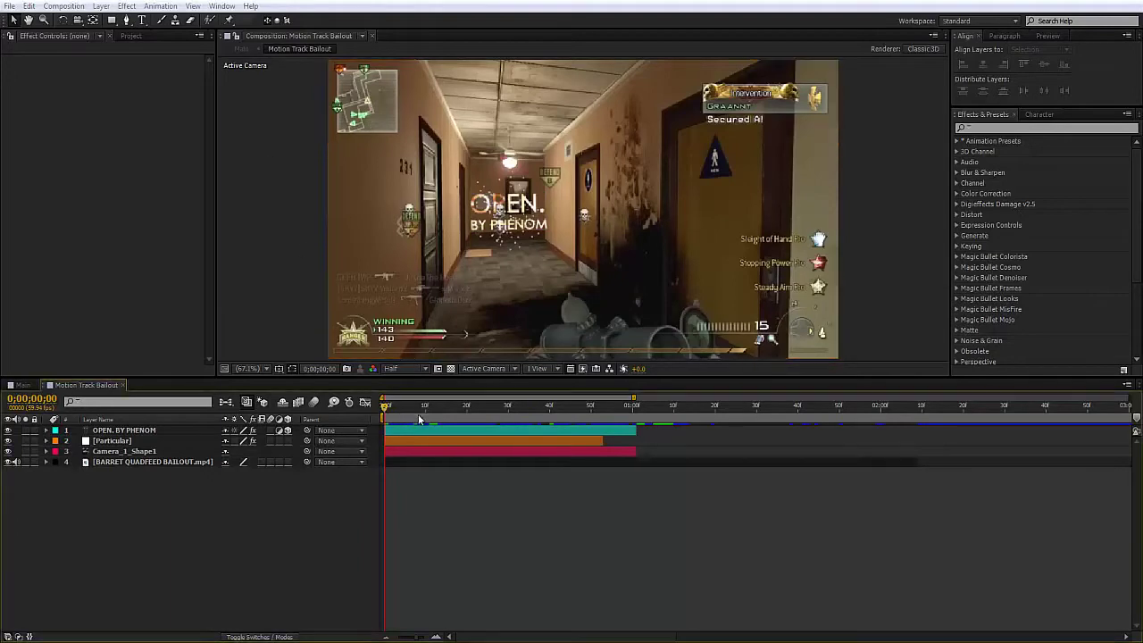
- Hide the OPEN. BY PHENOM text layer and scrub through the hallway shot to review the existing particles
left_click_drag(418, 413, 523, 425)
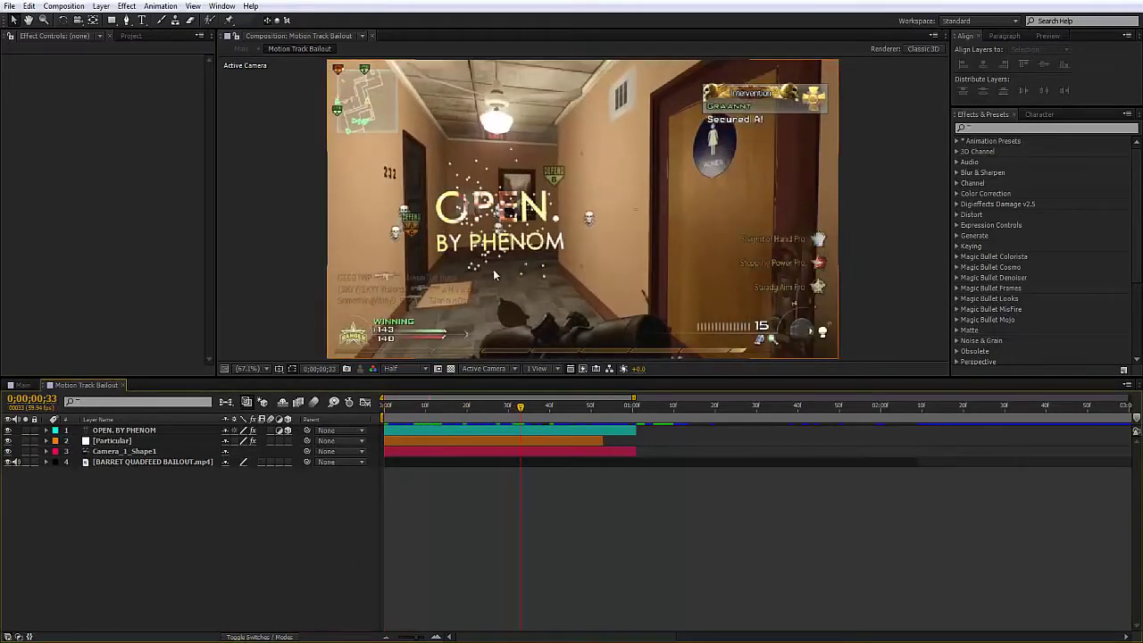
left_click(7, 430)
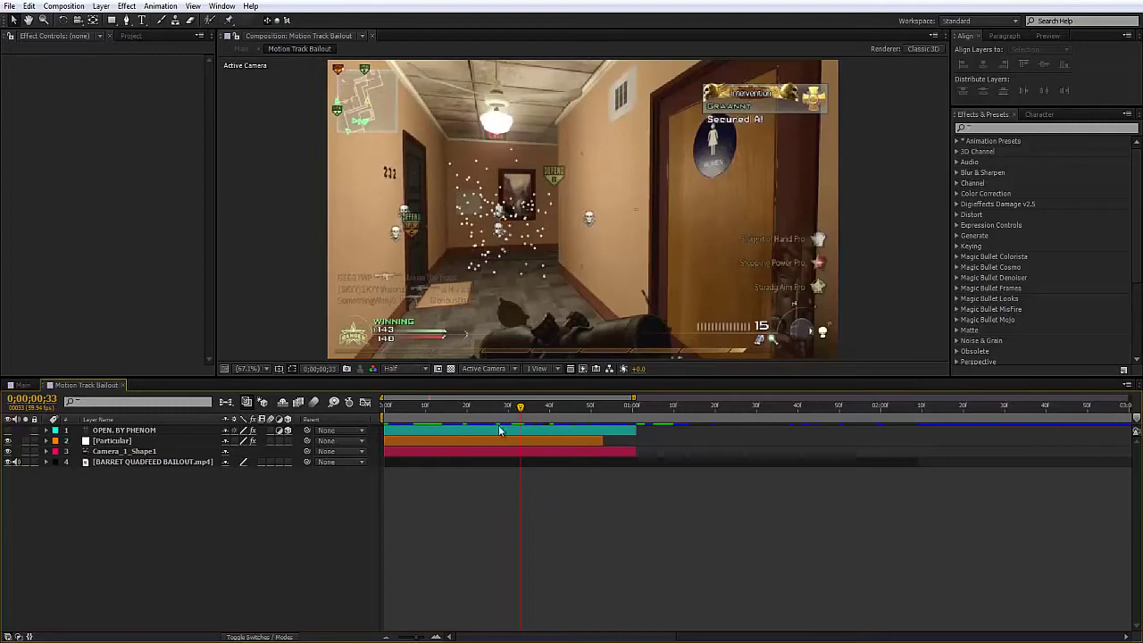
left_click(454, 408)
left_click_drag(457, 409, 412, 434)
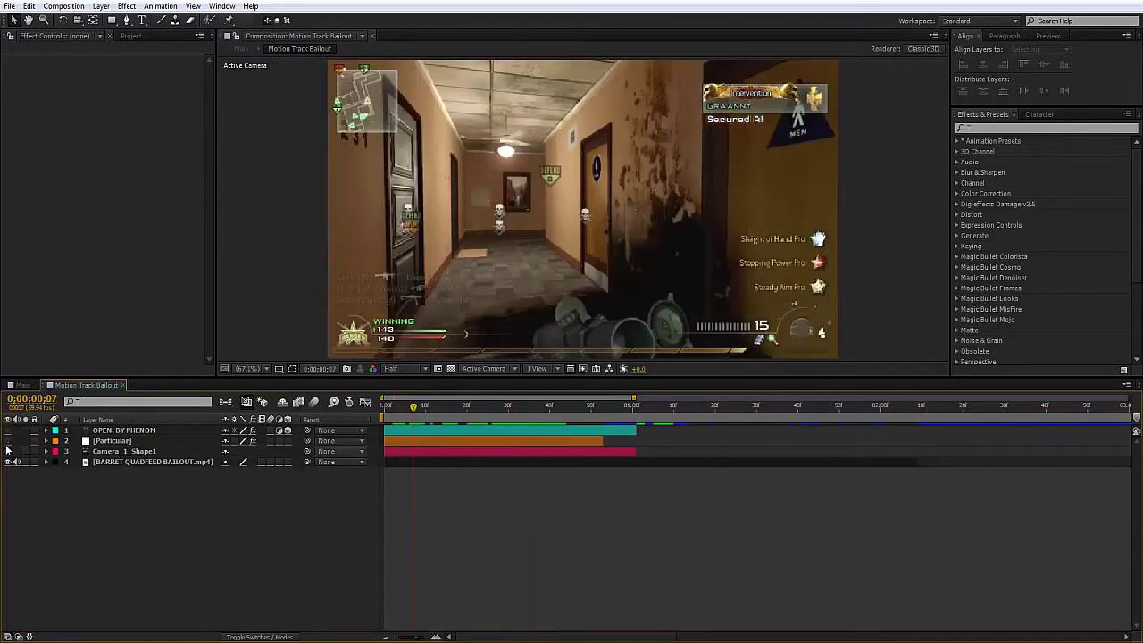
left_click(452, 447)
left_click_drag(443, 411, 354, 415)
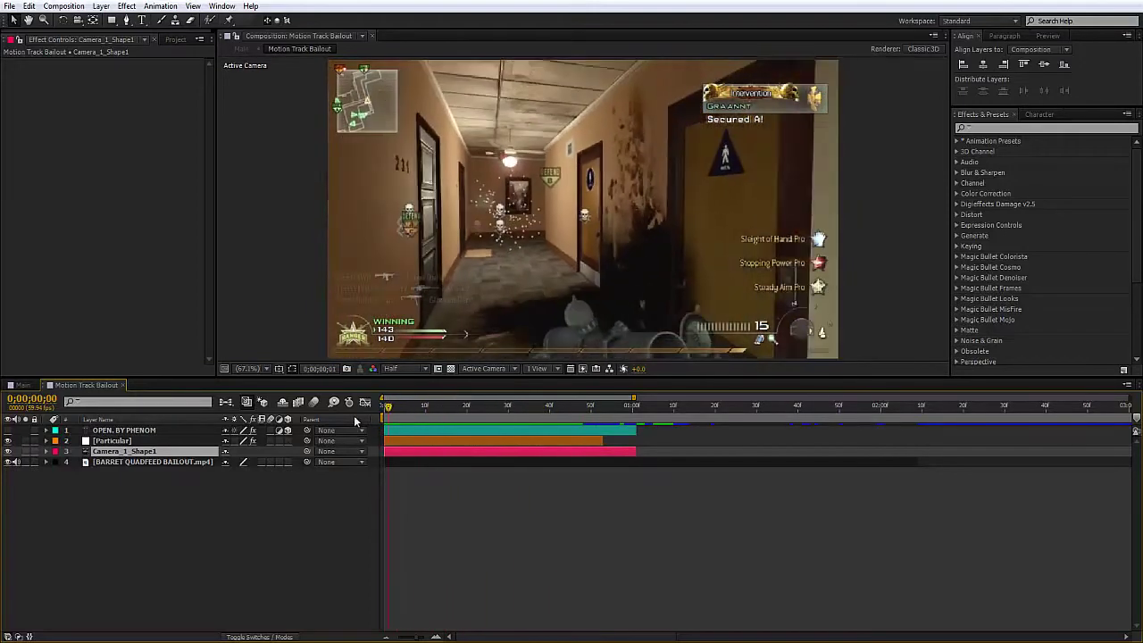
- Check the existing Particular layer partway through the shot and hide it
left_click(487, 503)
left_click(85, 442)
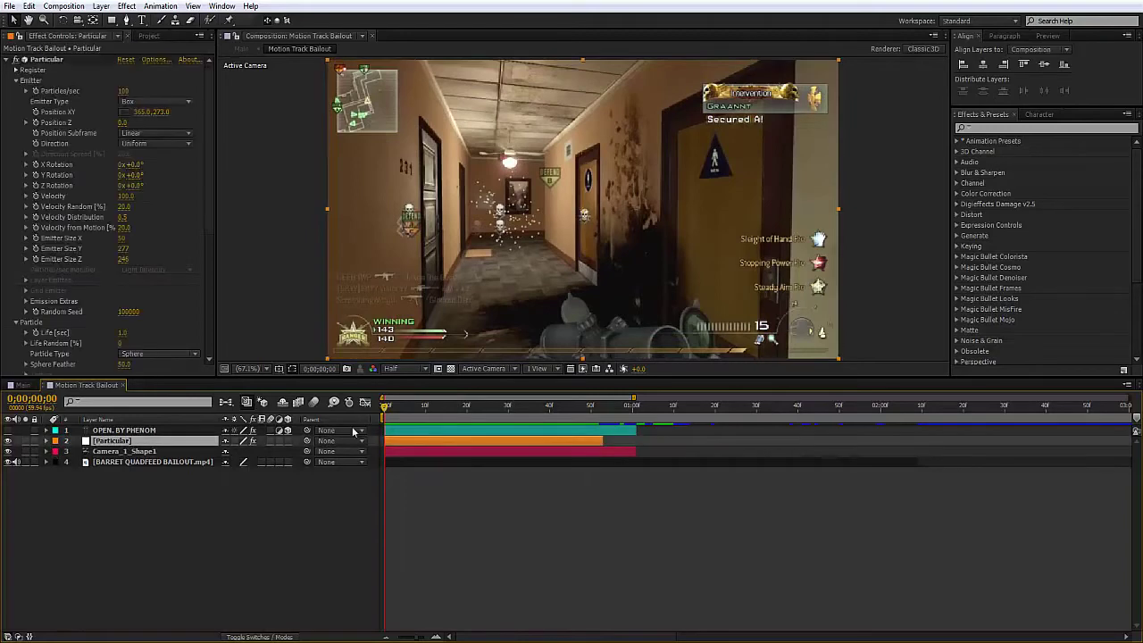
left_click(488, 407)
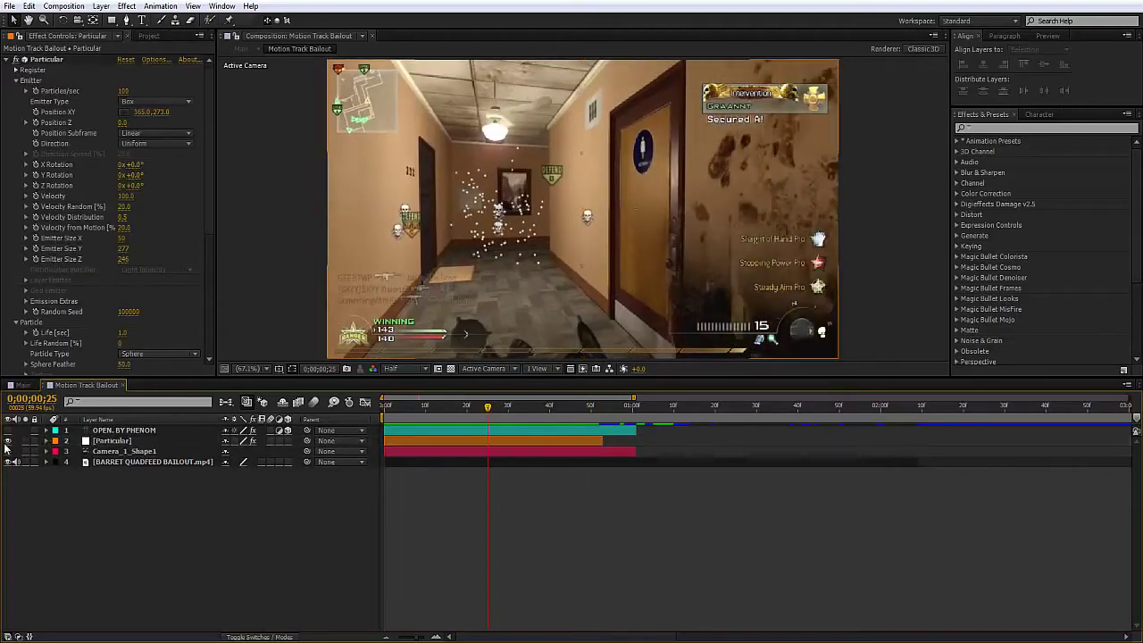
left_click(9, 440)
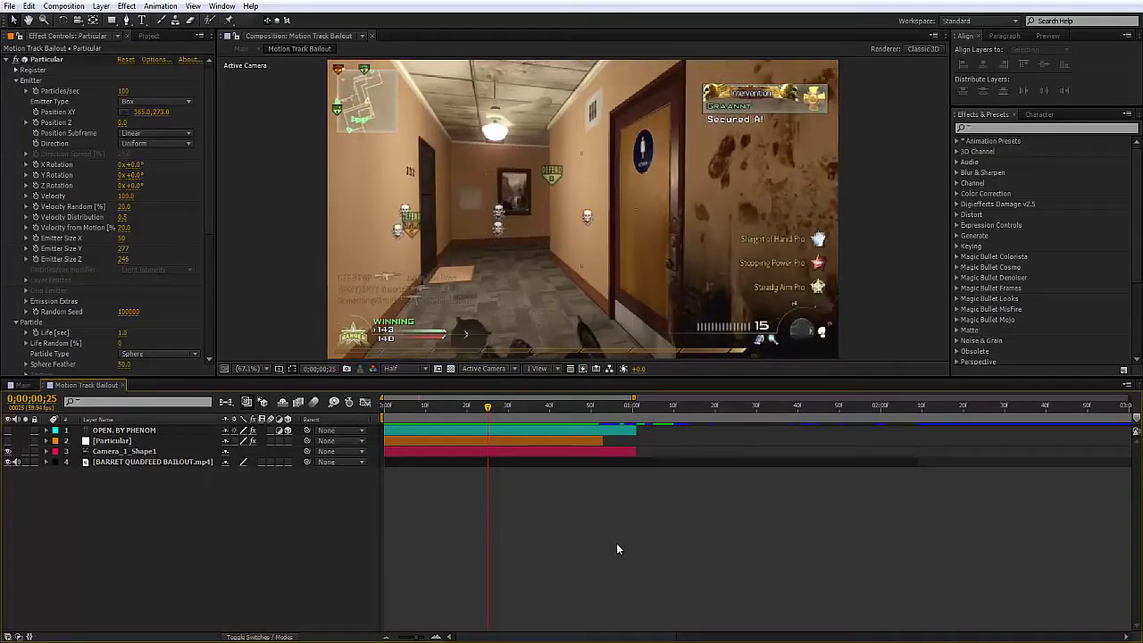
- Create a new red 1280 x 720 px solid layer named Particular
left_click(101, 7)
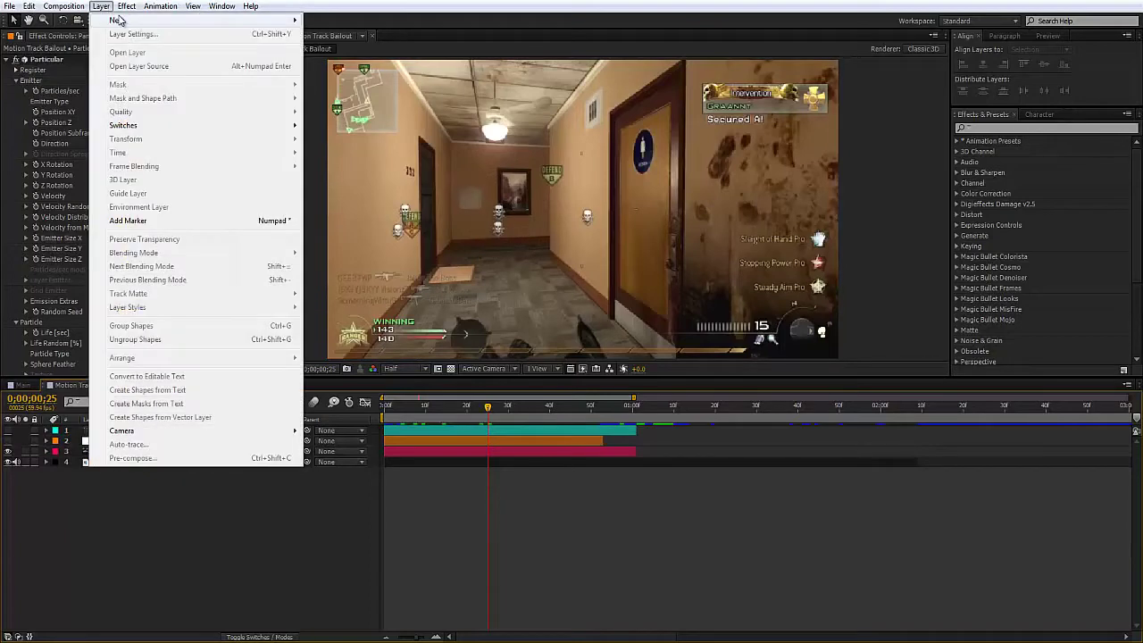
mouse_move(112, 21)
left_click(349, 33)
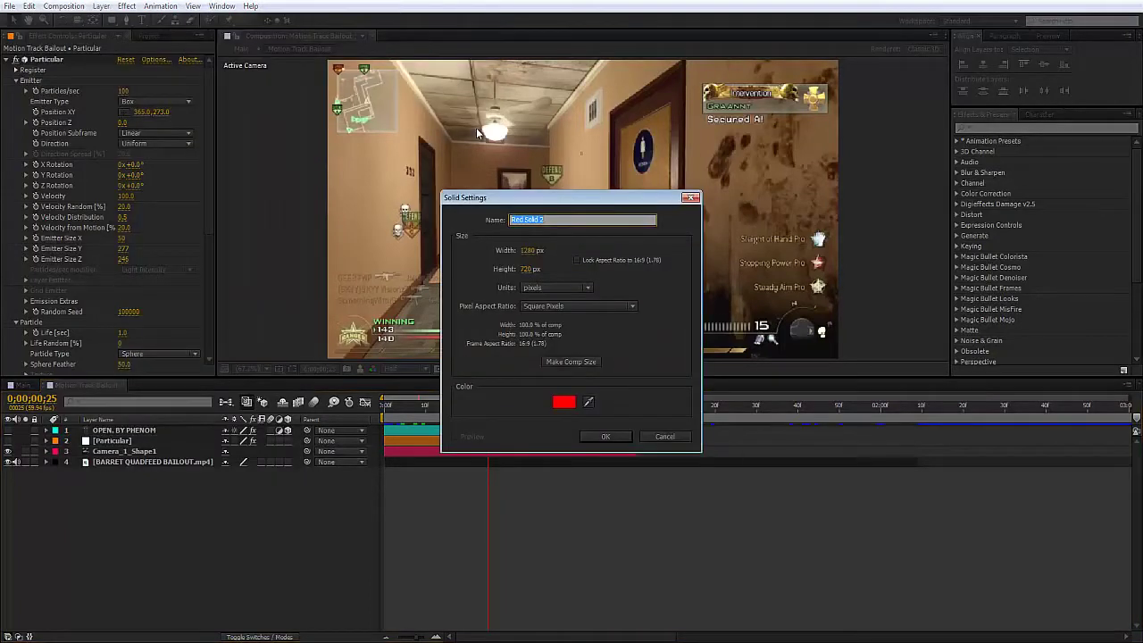
type("Partucular")
key("Return")
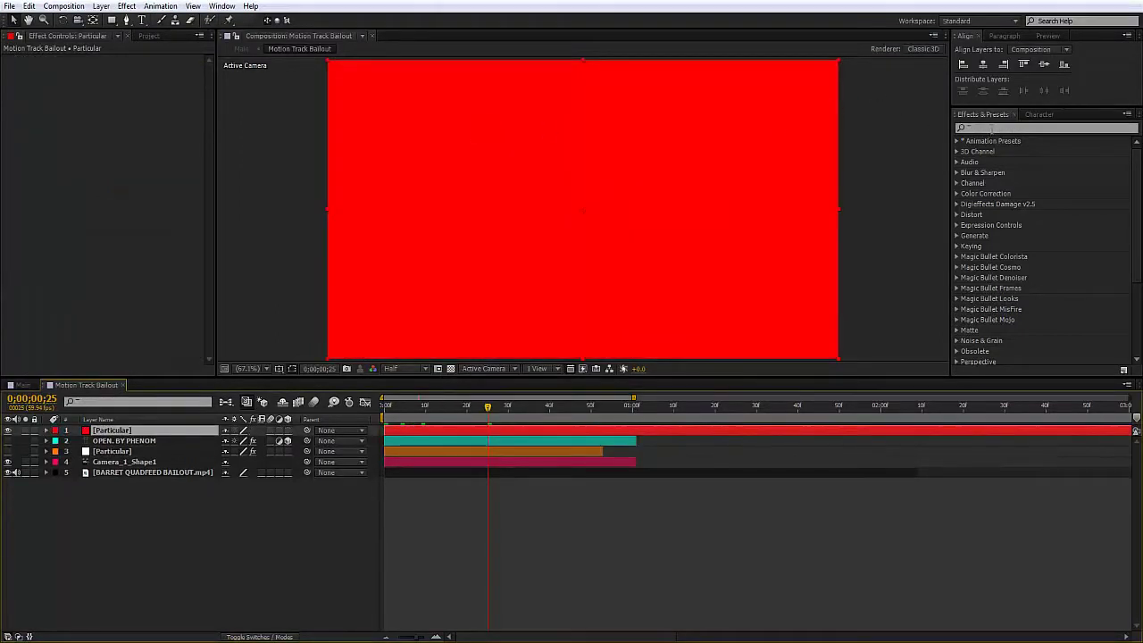
- Find the Trapcode Particular effect and apply it to the new red solid
left_click(993, 131)
type("particu")
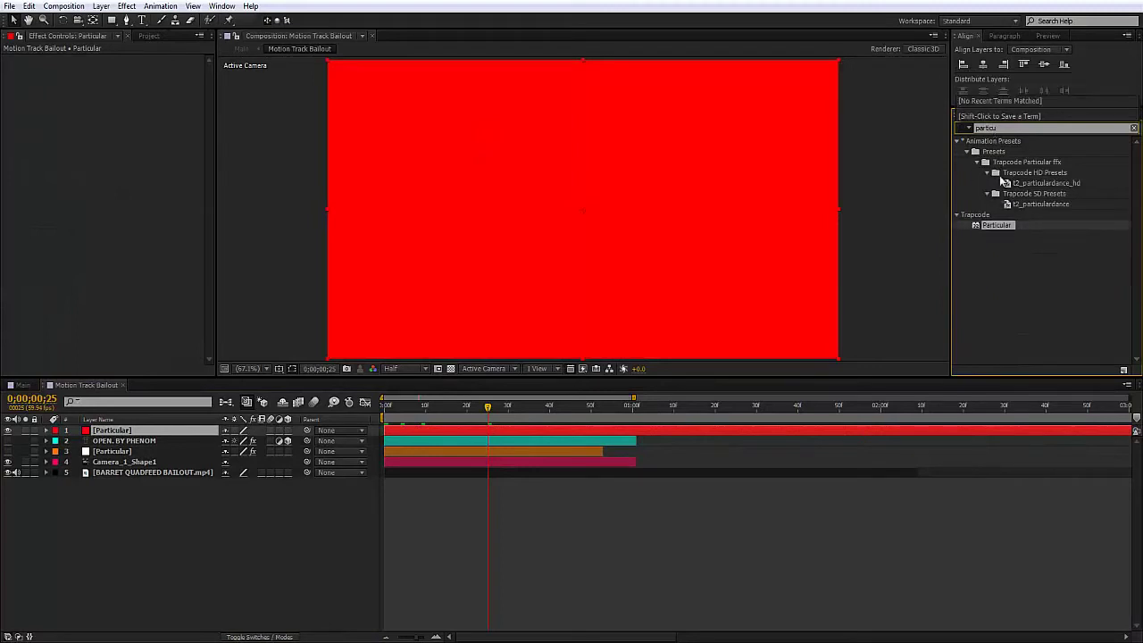
left_click_drag(997, 225, 418, 432)
left_click(485, 558)
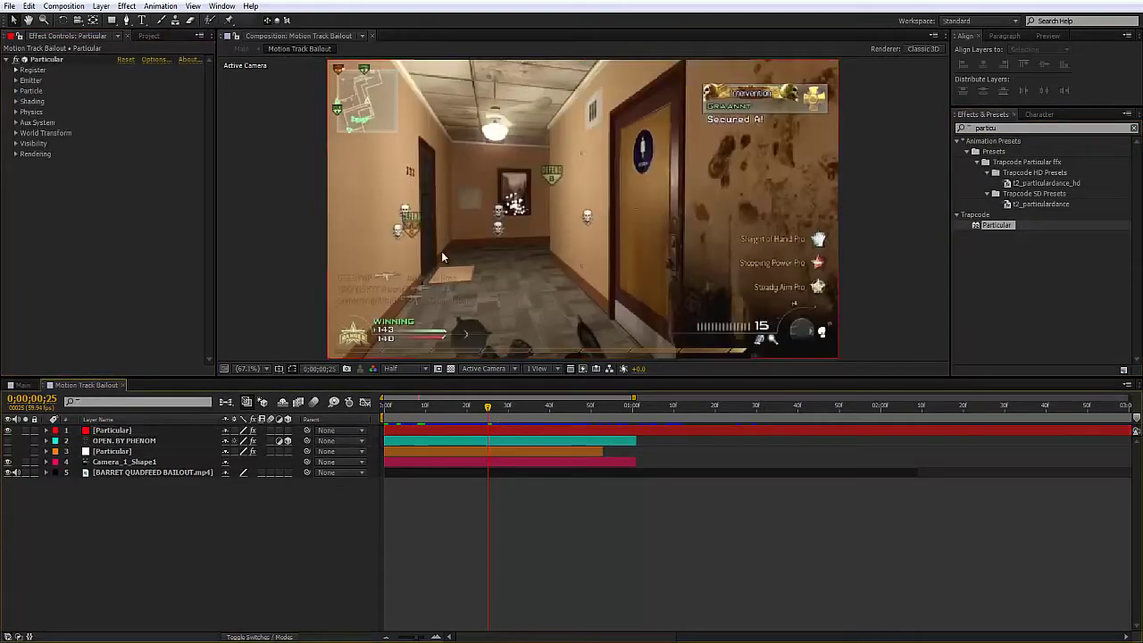
- Trim the start of the new Particular layer at 0;00;00;47 and slide it back to begin at the composition's start
left_click(25, 431)
left_click_drag(465, 410, 579, 411)
left_click(557, 431)
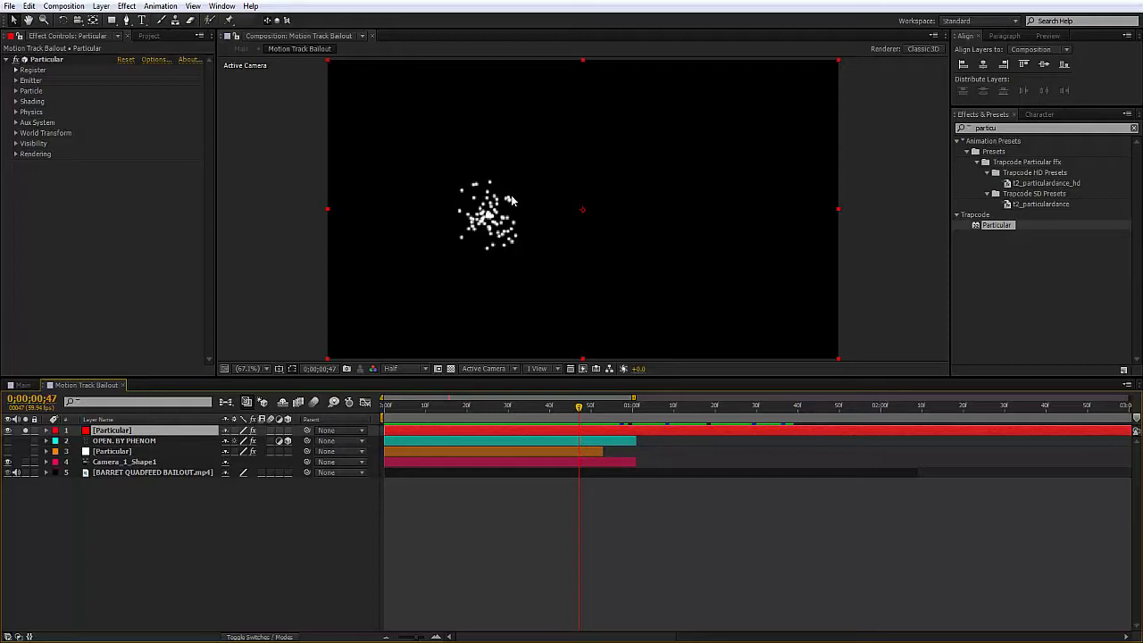
key("alt+bracketleft")
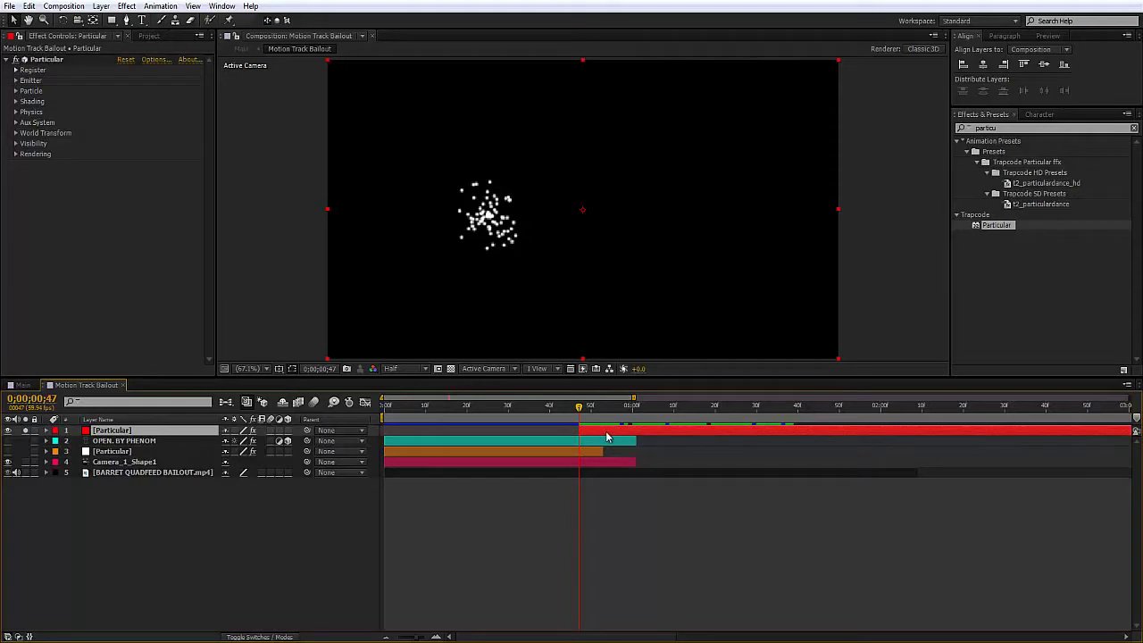
left_click_drag(606, 437, 415, 437)
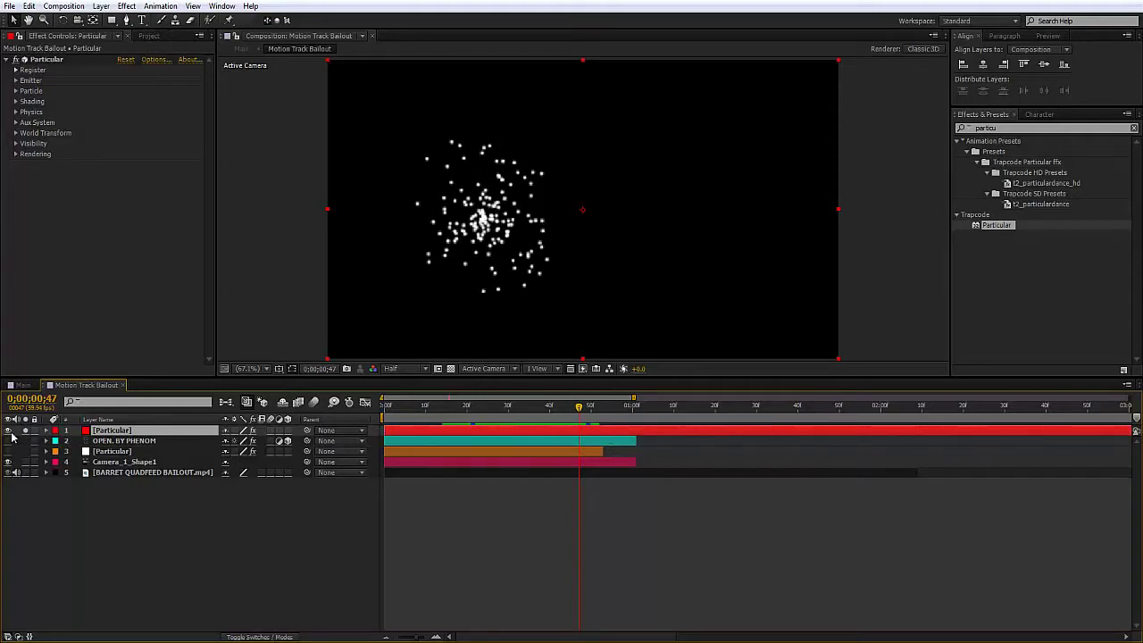
left_click(33, 432)
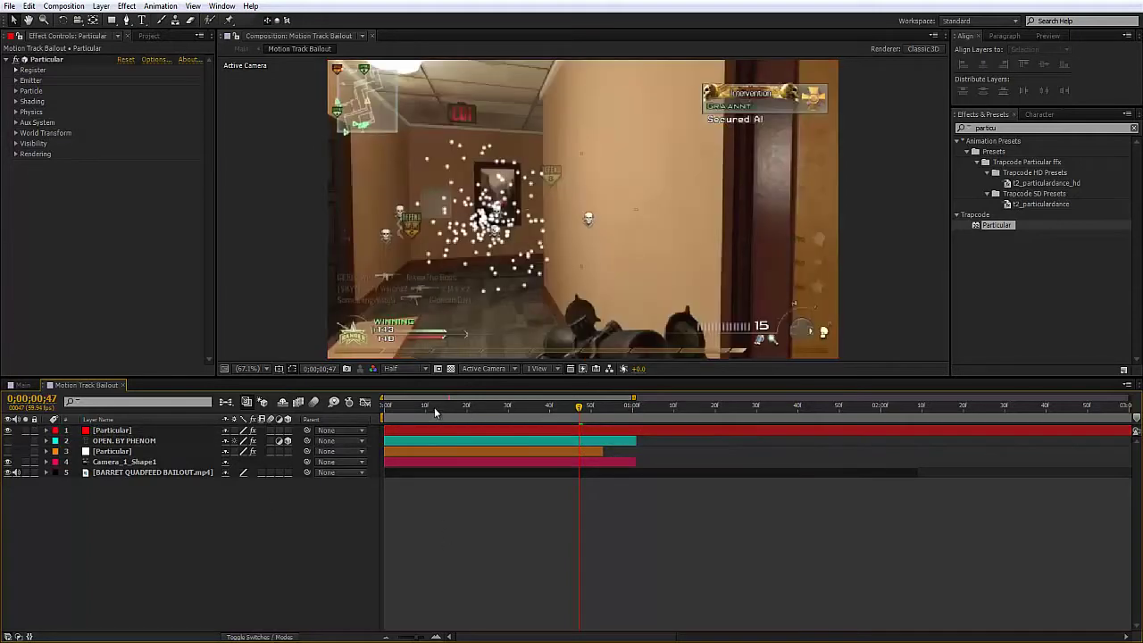
- Set the Particular effect's Emitter Type to Box
left_click_drag(434, 408, 504, 417)
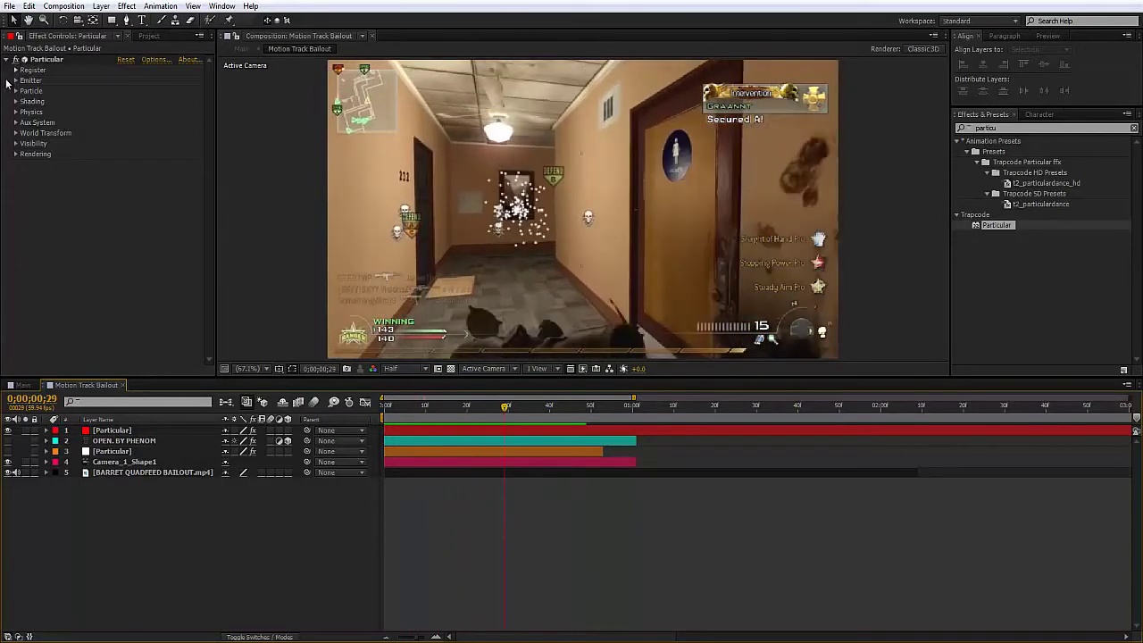
left_click(15, 81)
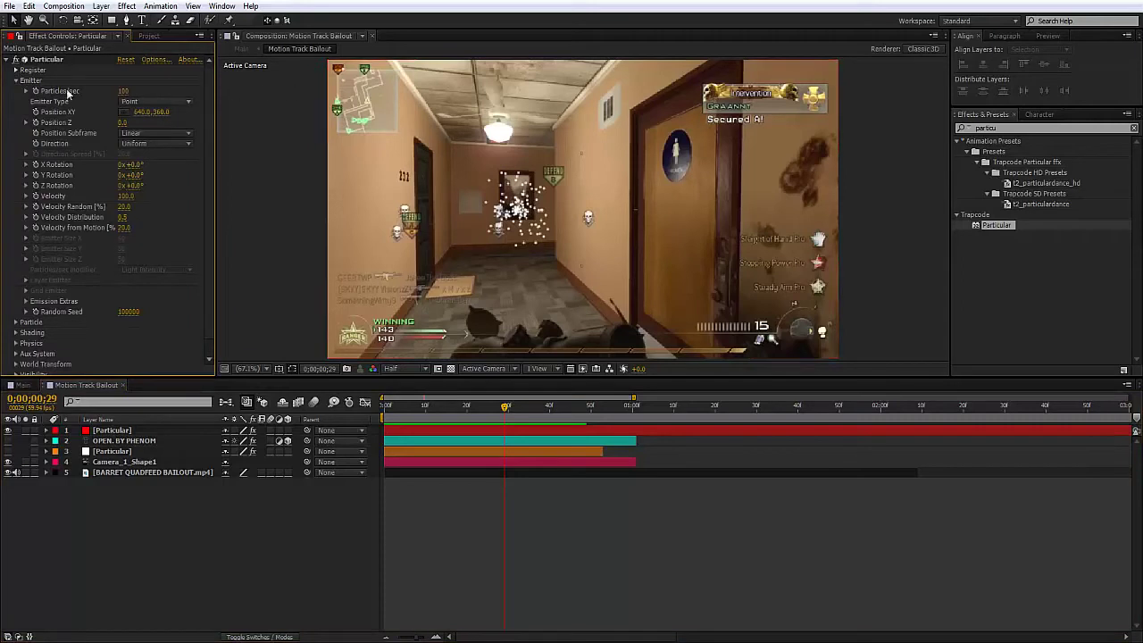
left_click(151, 101)
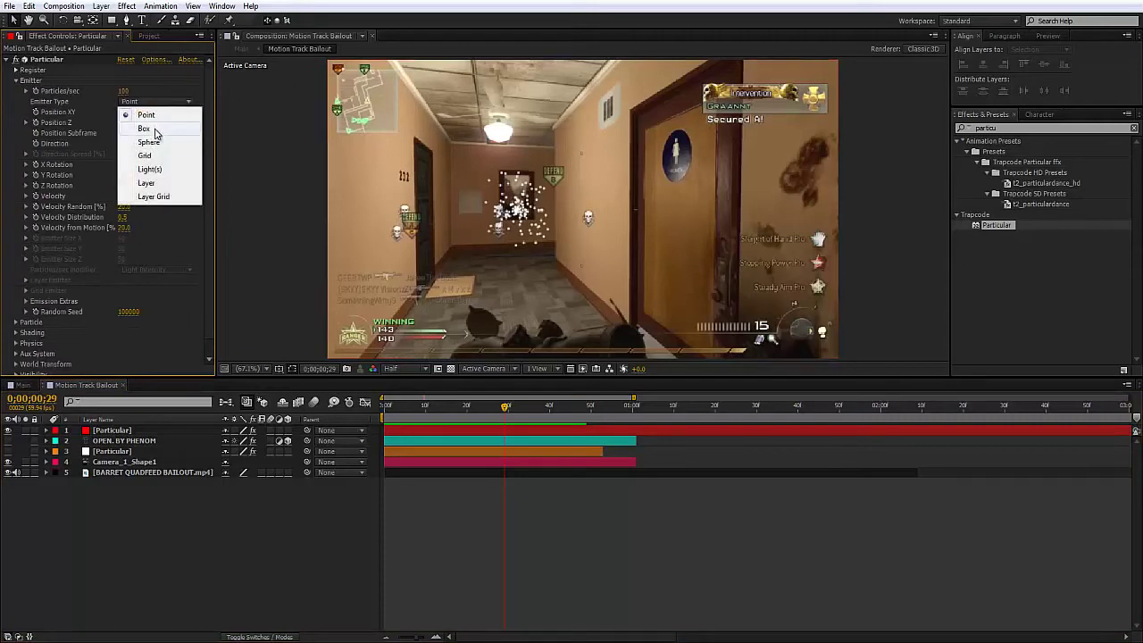
left_click(152, 129)
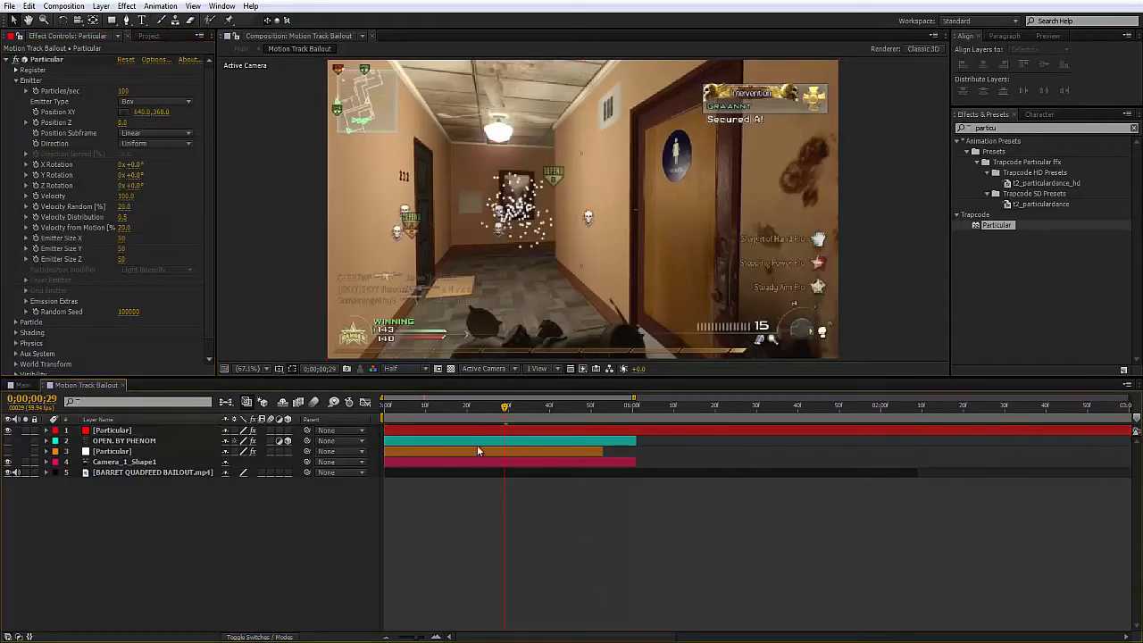
- Trim the end of the new Particular layer at 0;00;01;01, near the end of the camera layer
left_click_drag(491, 407, 636, 435)
left_click(636, 435)
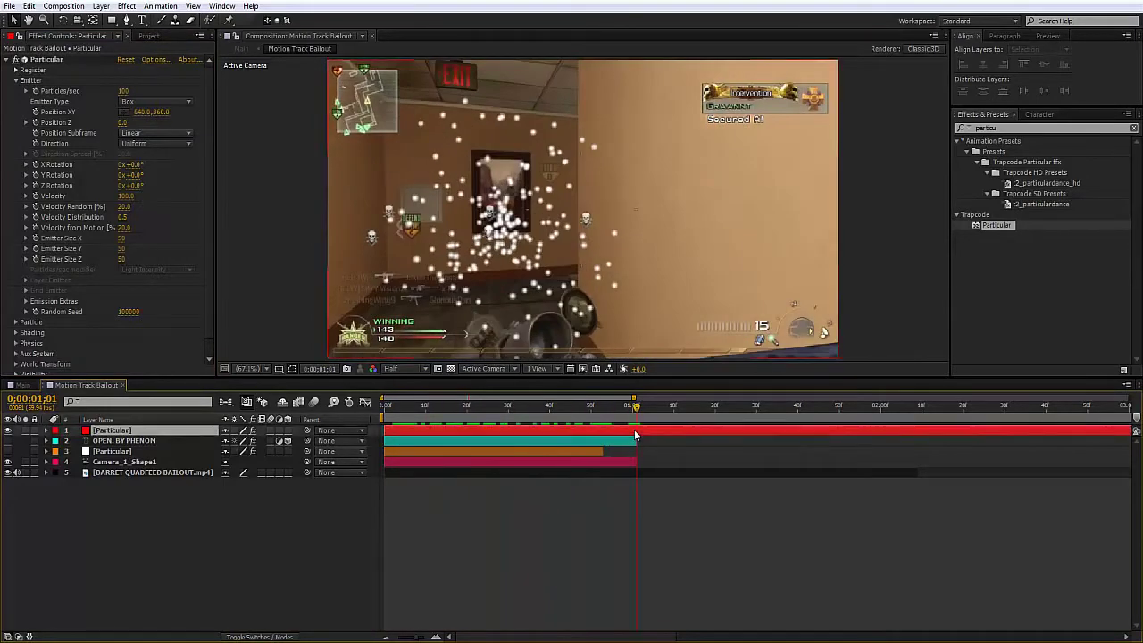
key("alt+]")
- Move the emitter's Position XY to about 276.3, 172.8 and scrub the shot to check the particle placement
left_click_drag(563, 410, 522, 432)
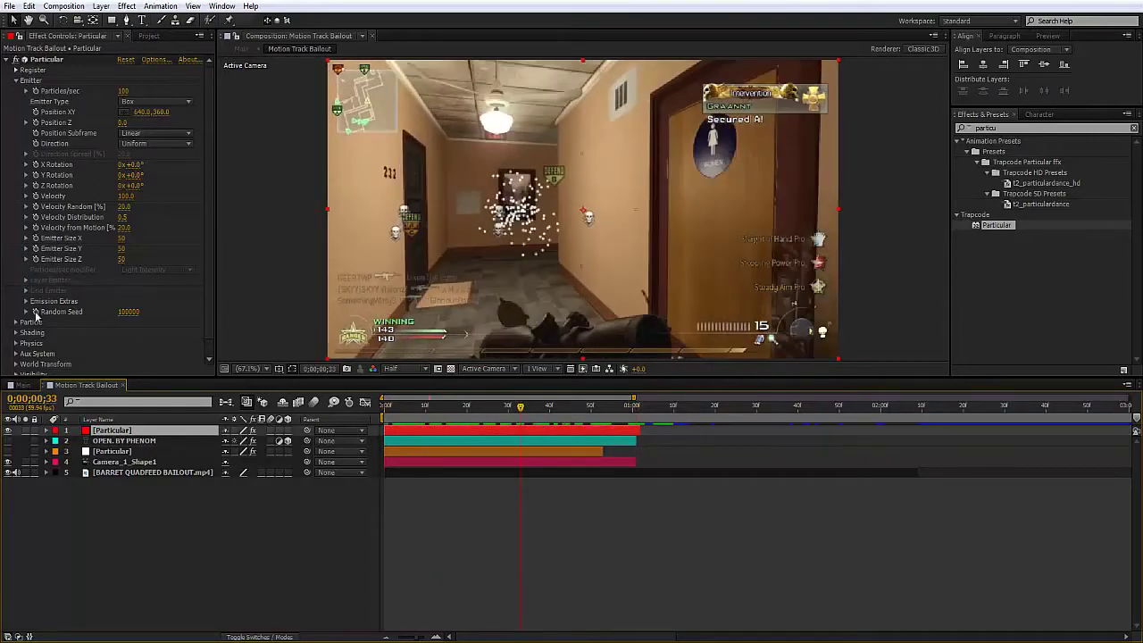
left_click_drag(165, 112, 131, 113)
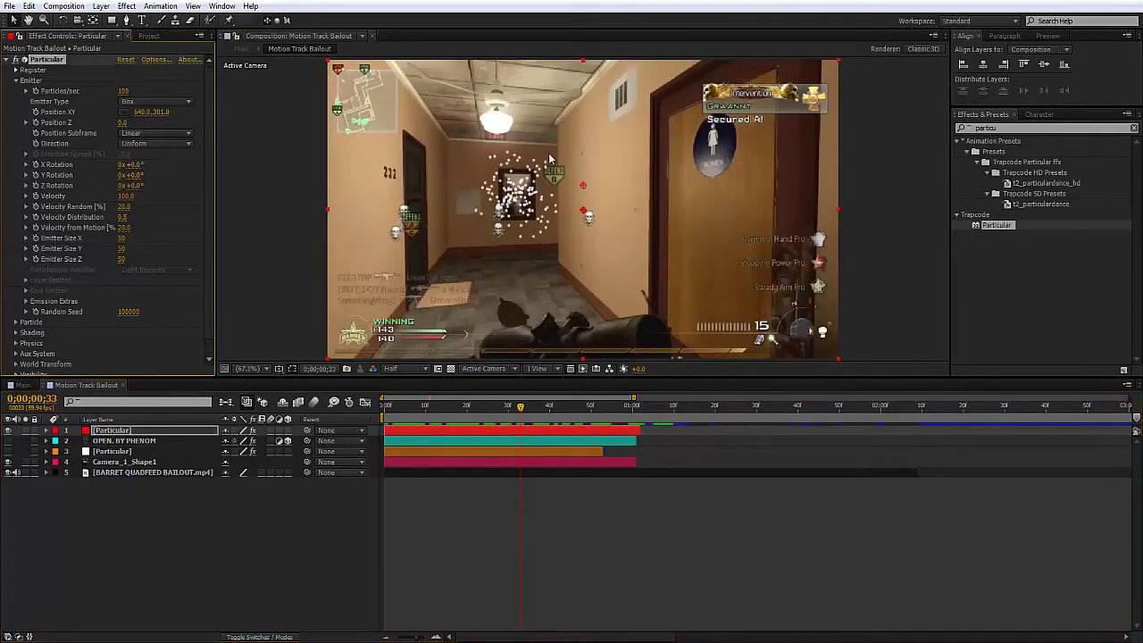
left_click_drag(584, 188, 437, 132)
left_click(616, 525)
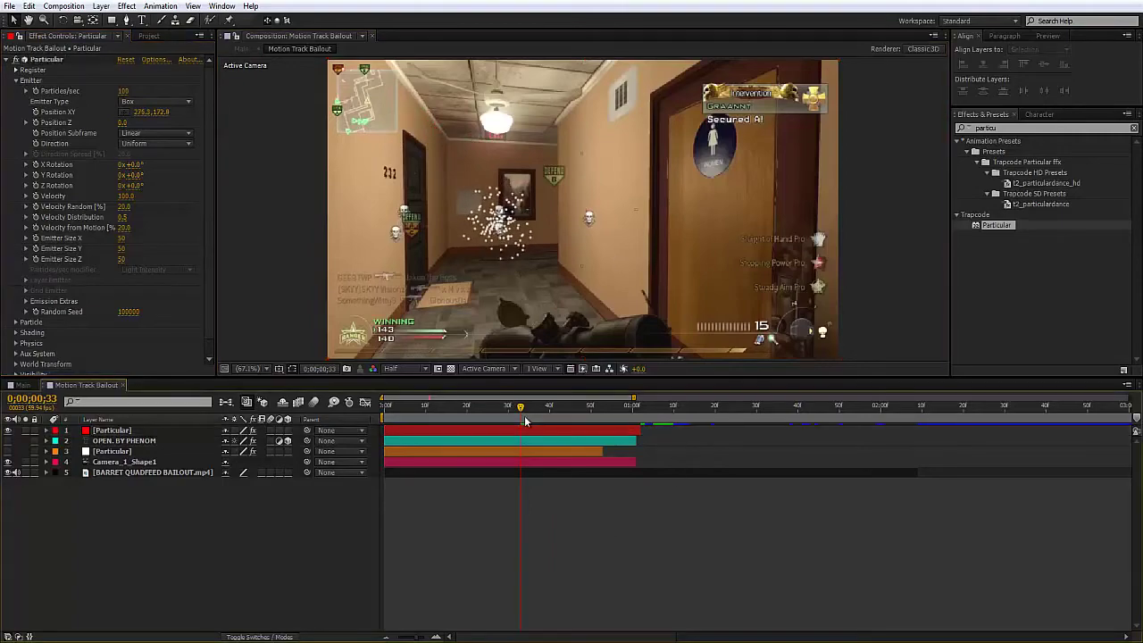
left_click_drag(523, 411, 465, 420)
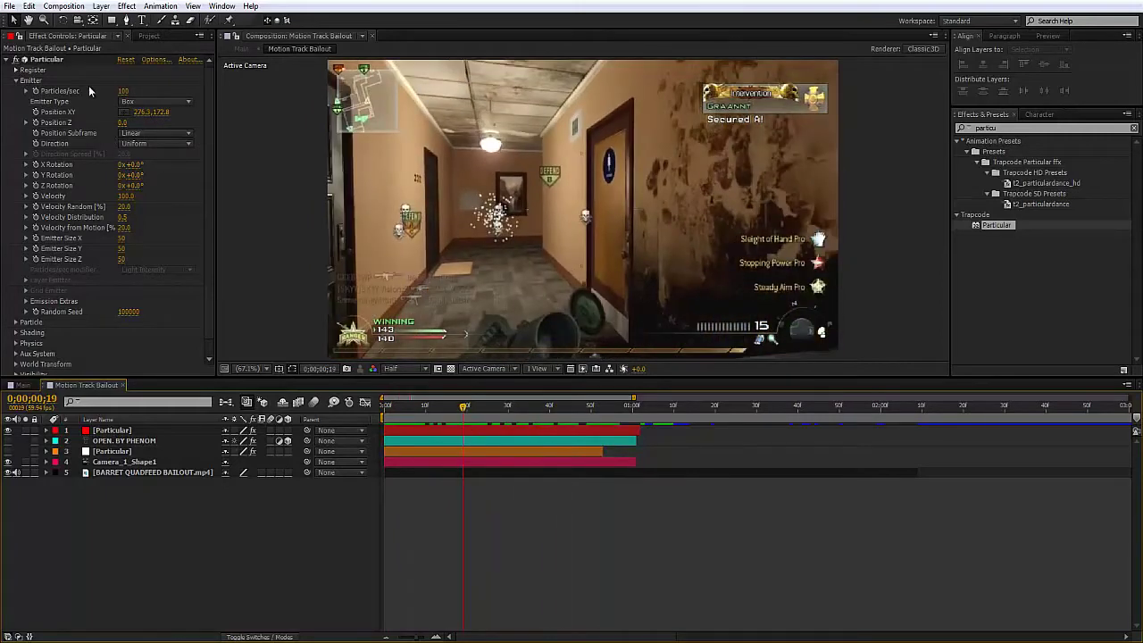
- Try larger Emitter Size X and Emitter Size Y values, resetting each to 50
left_click(81, 61)
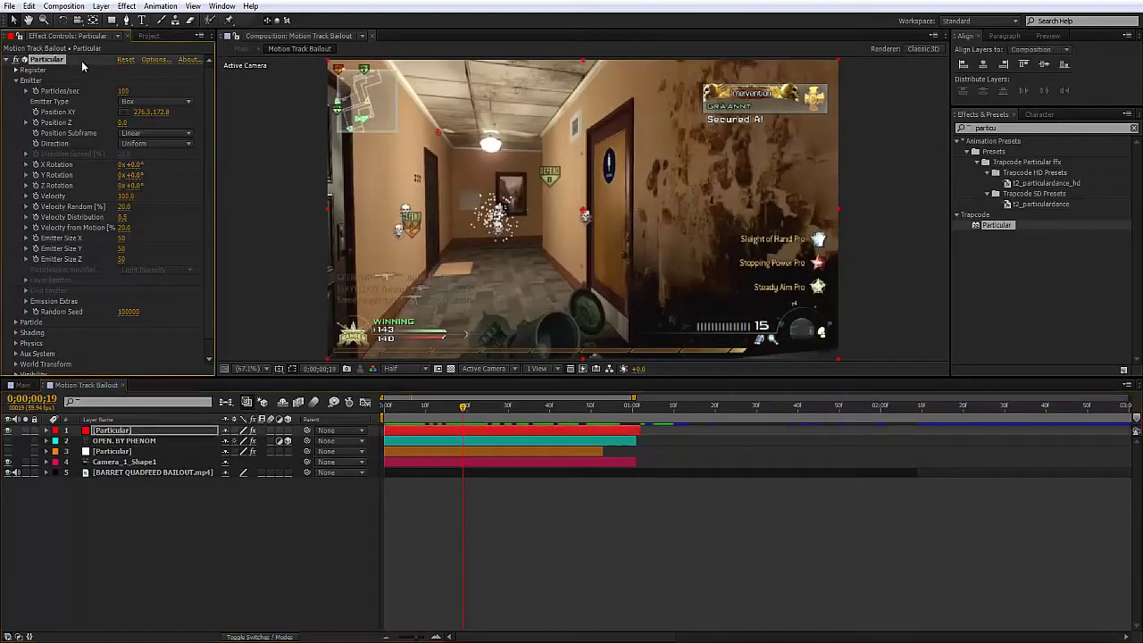
left_click(124, 238)
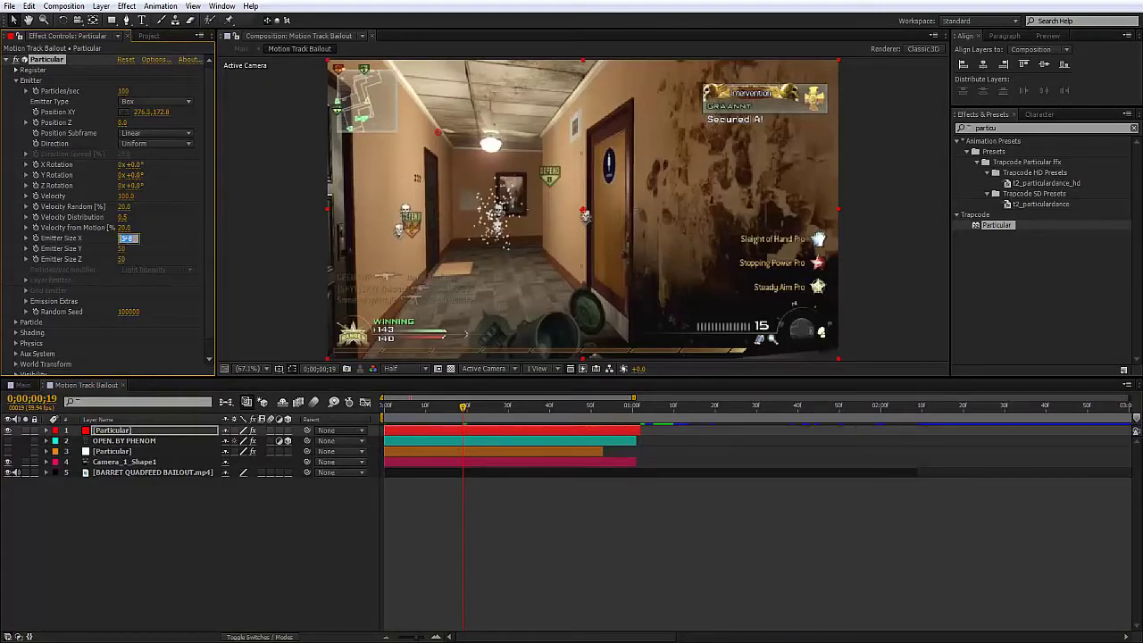
left_click_drag(121, 248, 242, 252)
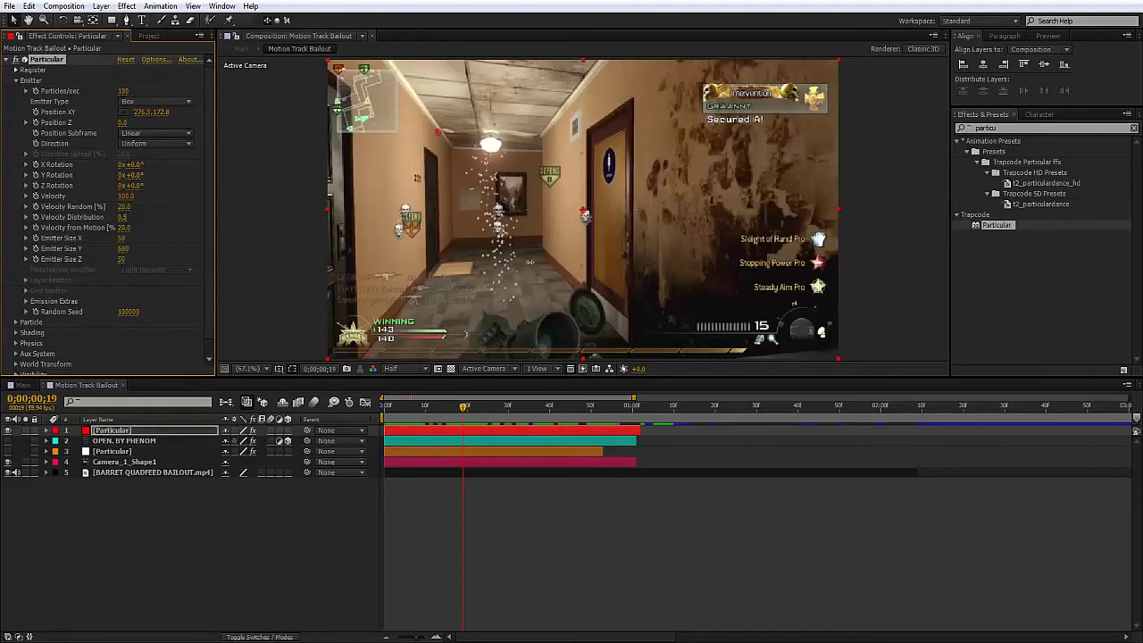
left_click(124, 249)
type("50")
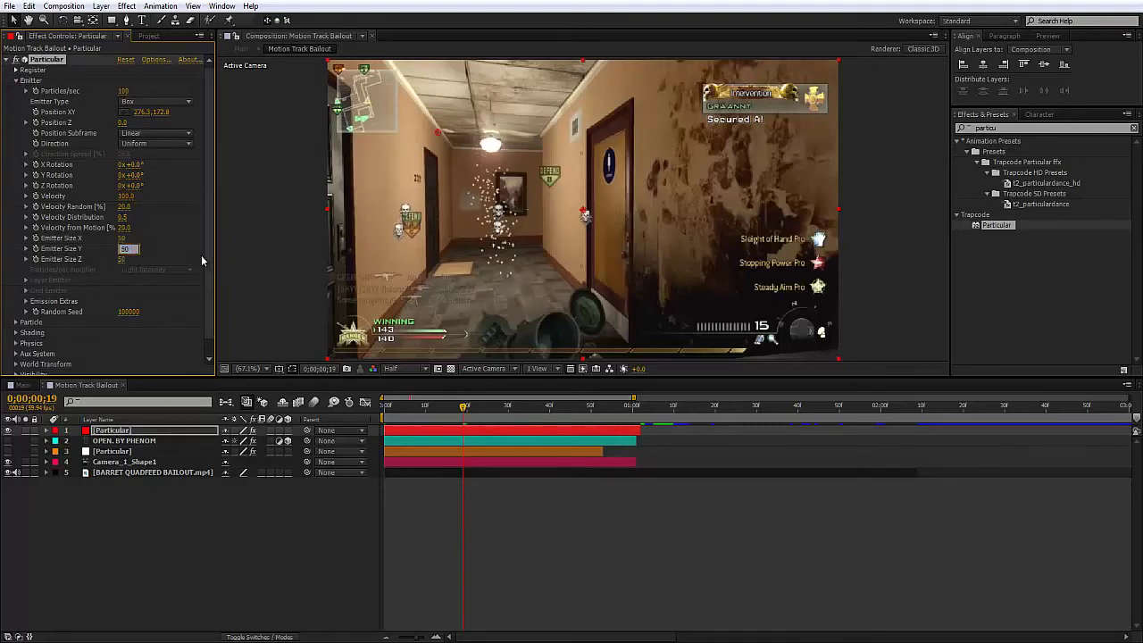
key("Return")
- Set Emitter Size Z to 296 and Emitter Size X to 503, and scrub the shot to check the spread
left_click_drag(123, 259, 341, 259)
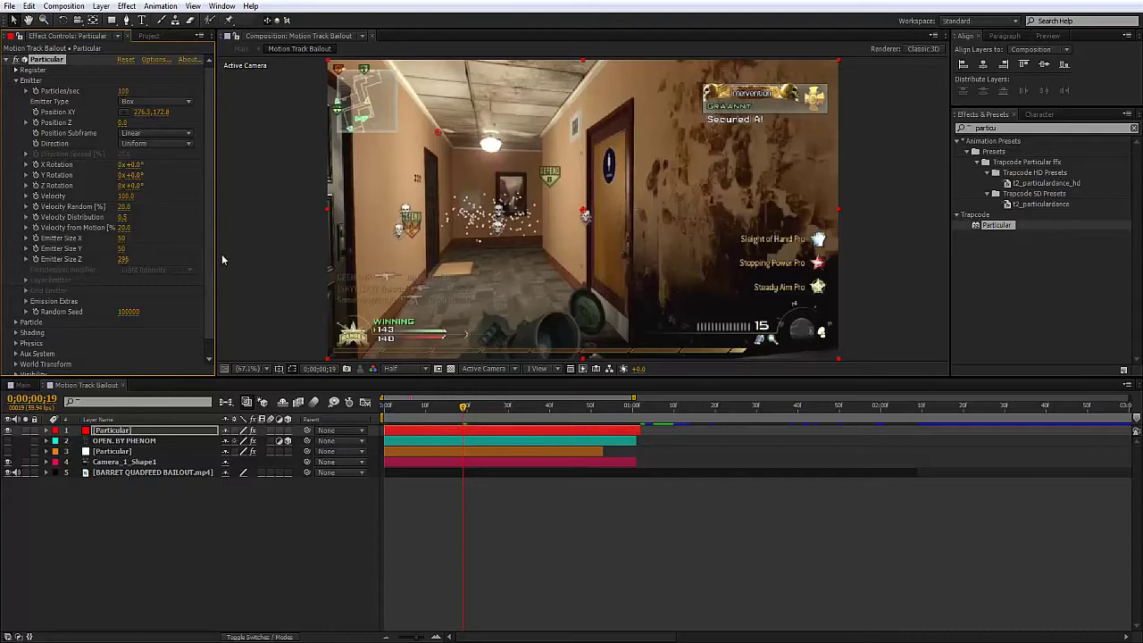
left_click_drag(121, 243, 210, 243)
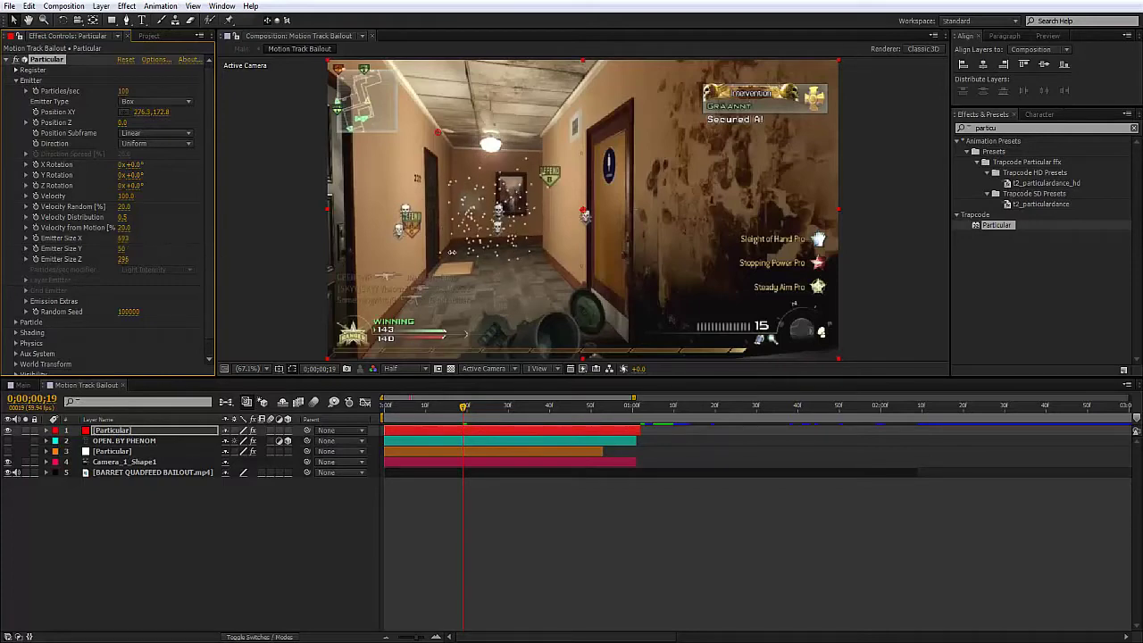
left_click_drag(450, 418, 537, 410)
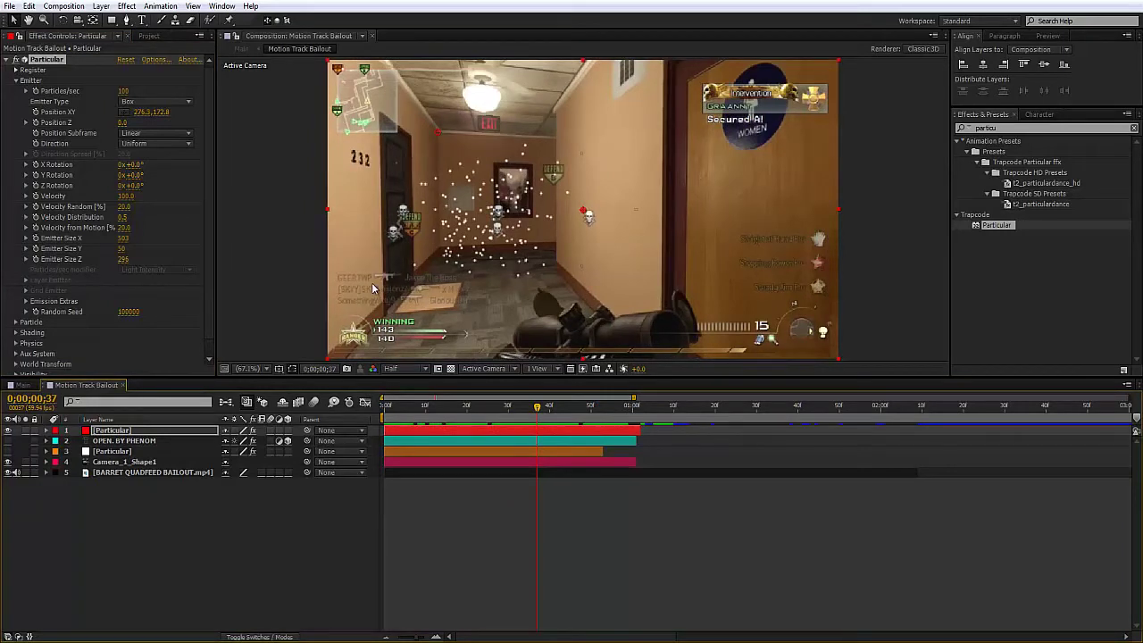
left_click_drag(457, 411, 464, 447)
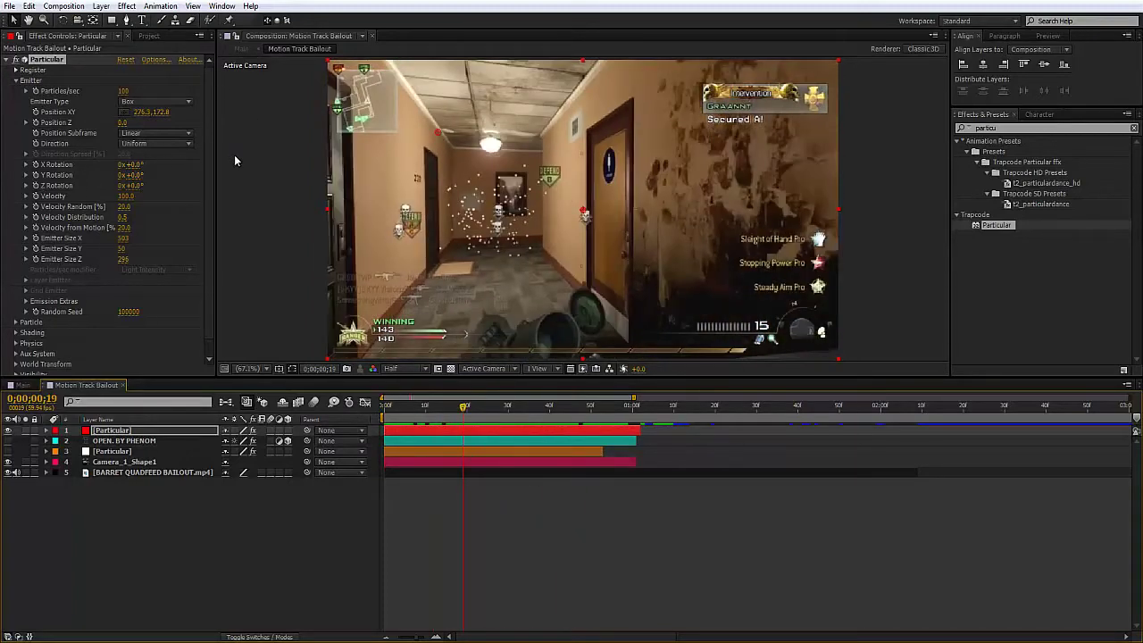
- Set the Particular effect's Gravity in the Physics settings to -300 and scrub the shot to check the particle motion
left_click(16, 81)
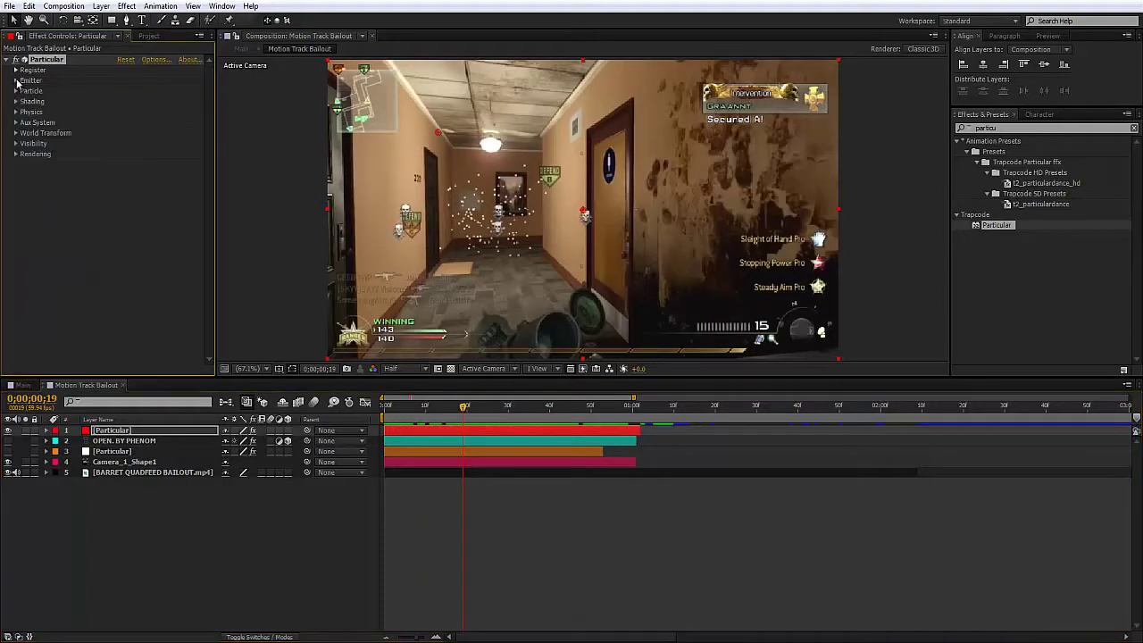
left_click(16, 113)
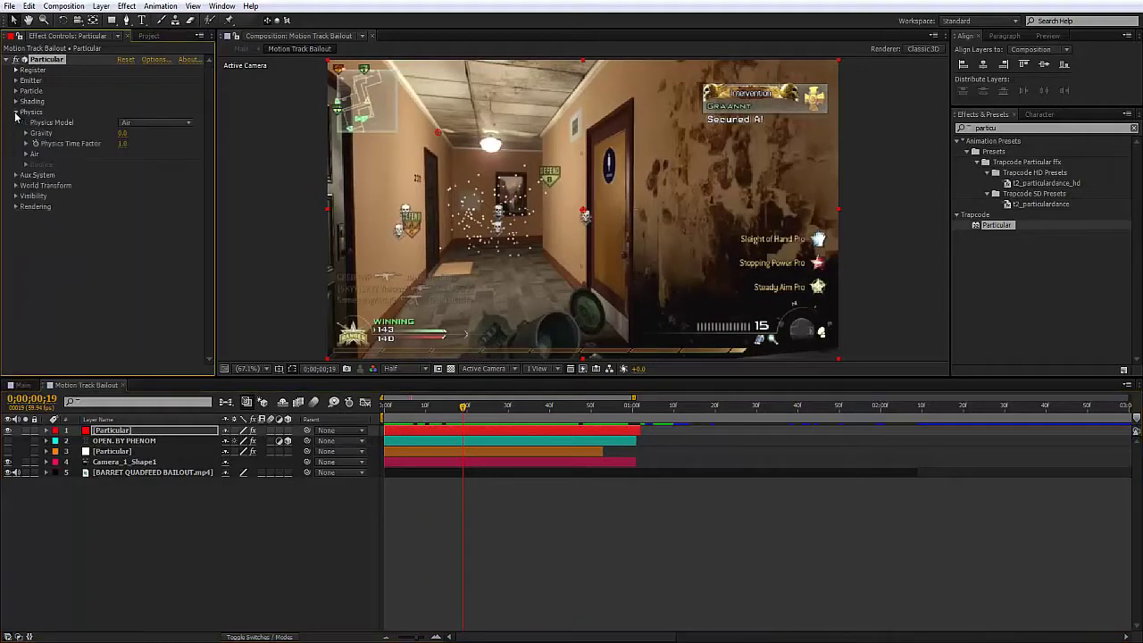
left_click(124, 136)
key("Return")
mouse_move(431, 416)
left_mouse_down()
mouse_move(579, 408)
mouse_move(422, 408)
mouse_move(442, 408)
left_mouse_up()
- Try a Gravity of 300, scrub the shot to check the particles' fall, and reset Gravity to 0
left_click(127, 134)
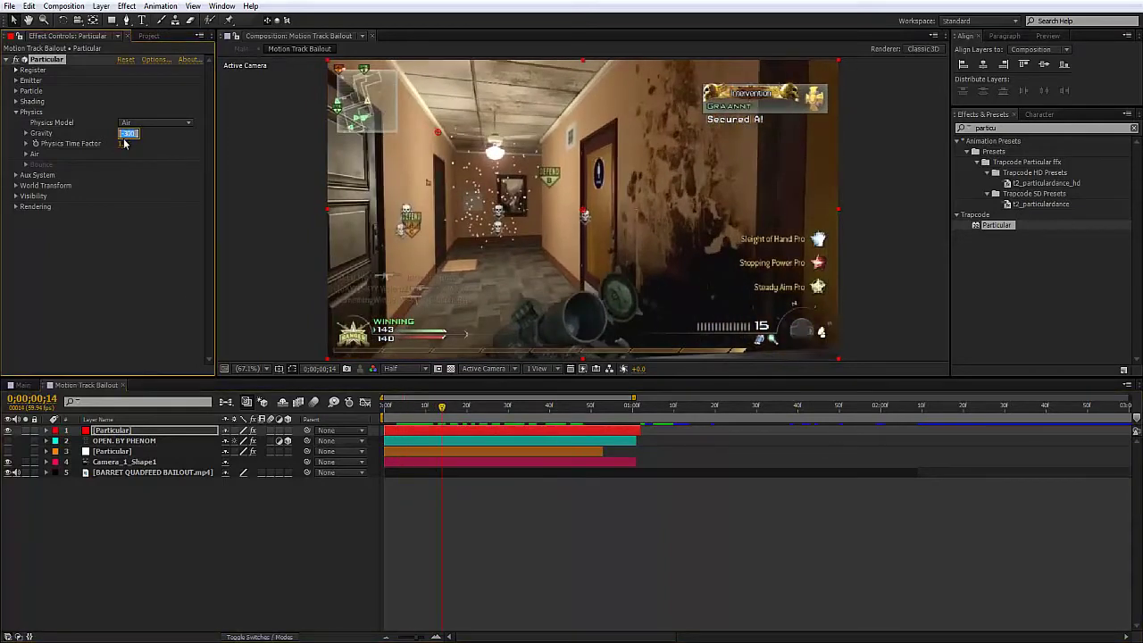
type("300")
key("Return")
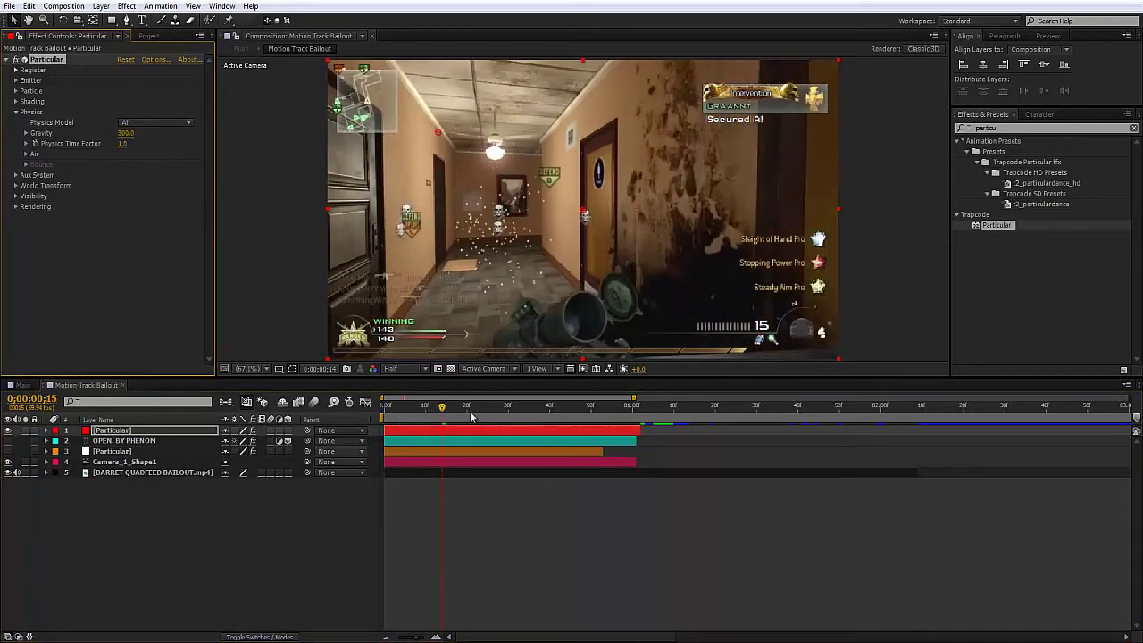
left_click_drag(472, 417, 516, 411)
left_click(126, 133)
type("0")
key("Return")
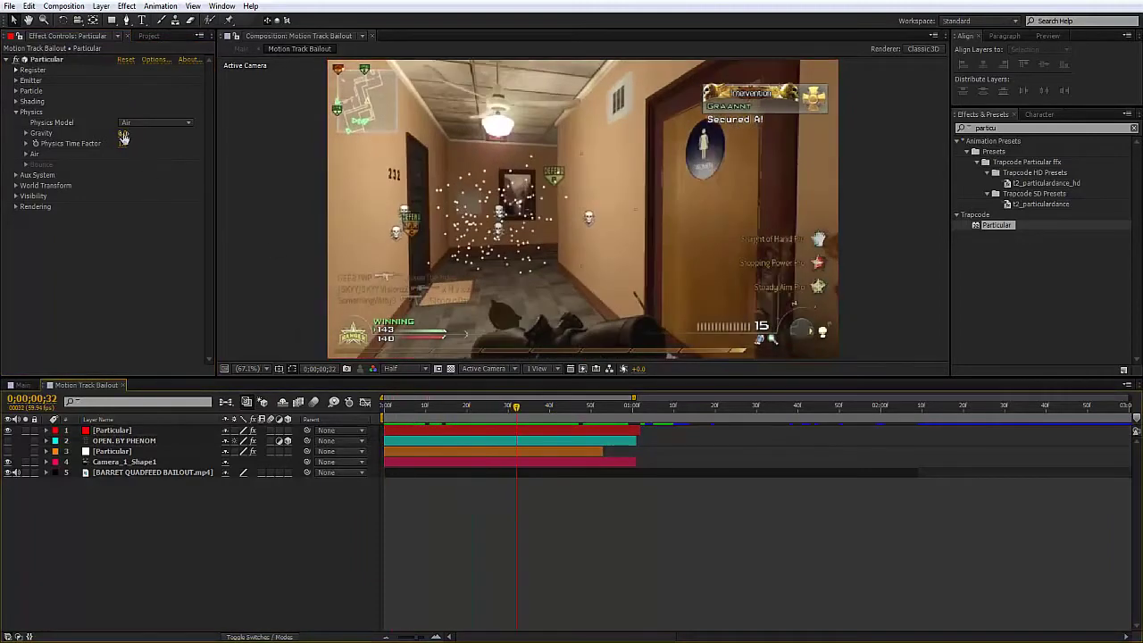
- Set Gravity to -300 so the particles rise, and scrub back through the shot
left_click(126, 133)
type("-300")
key("Return")
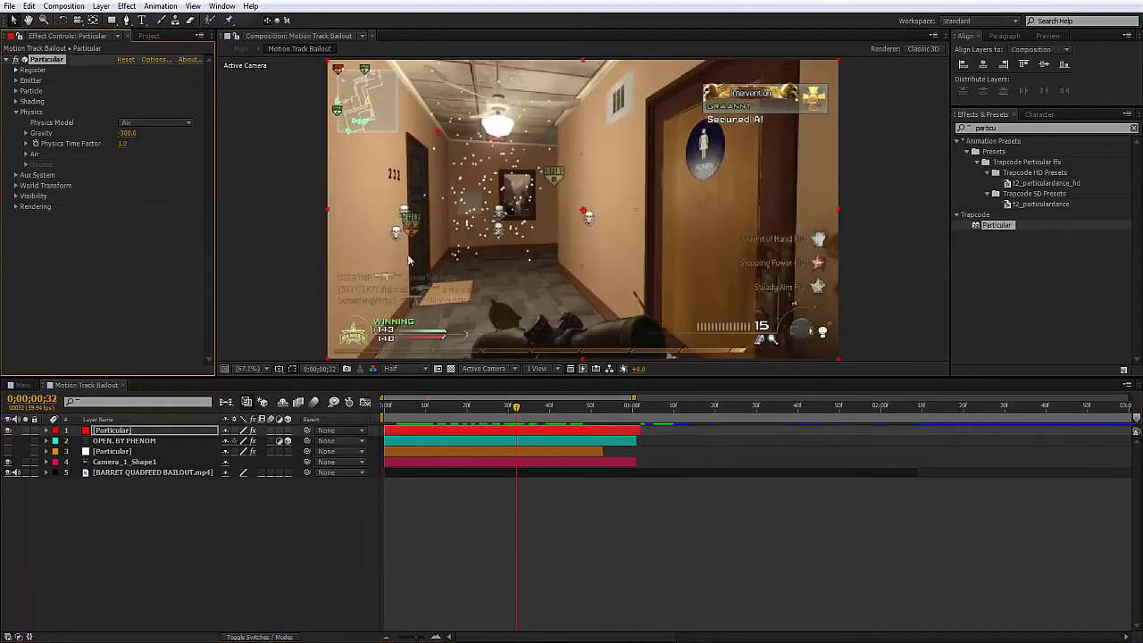
left_click_drag(482, 409, 434, 407)
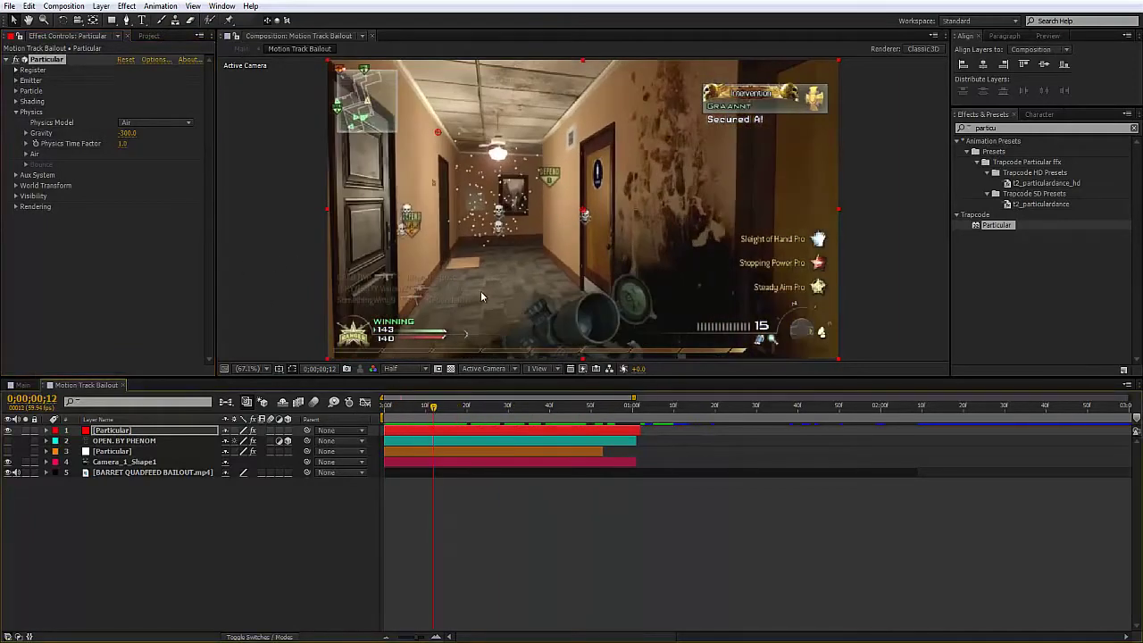
- Try a stronger Gravity of -1000, restore it to -300, and scrub the shot
left_click(132, 133)
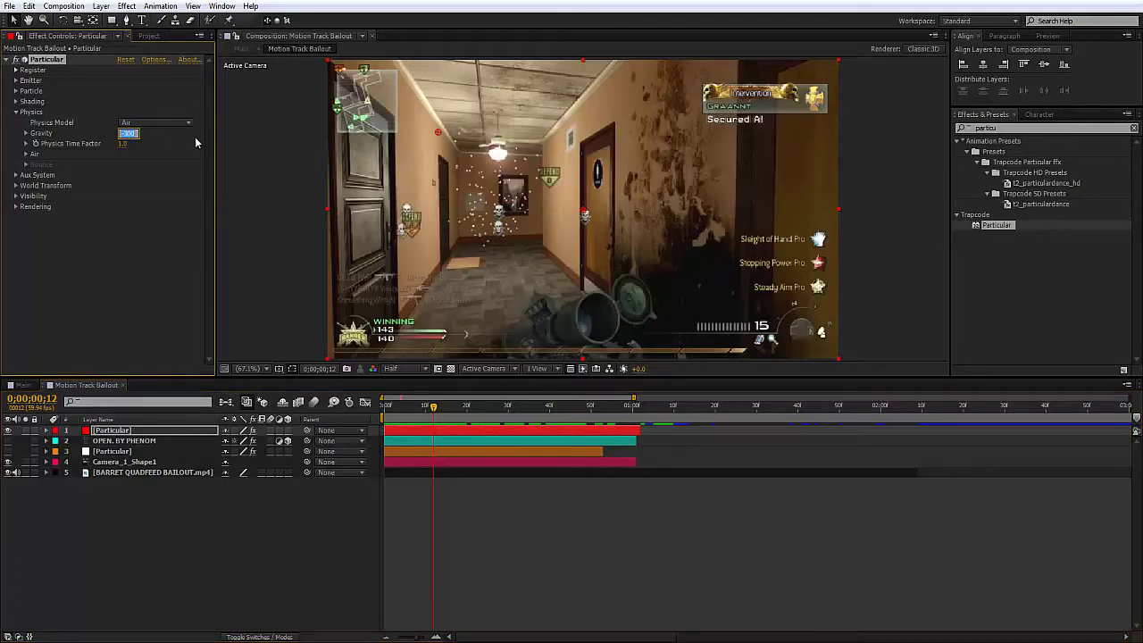
type("-")
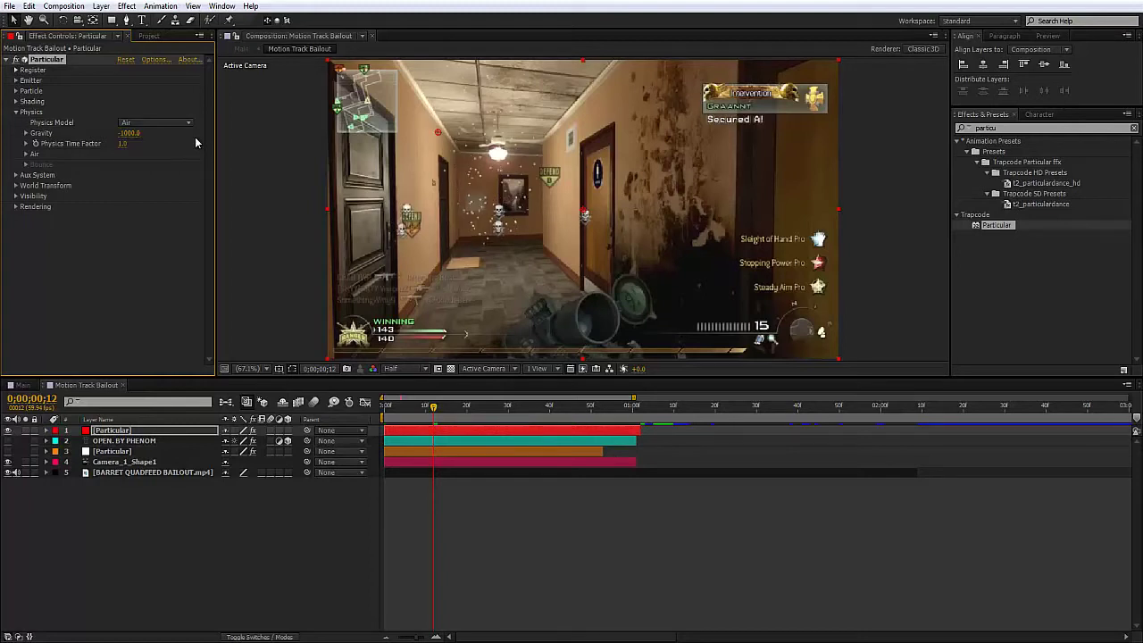
left_click(140, 132)
left_click(456, 570)
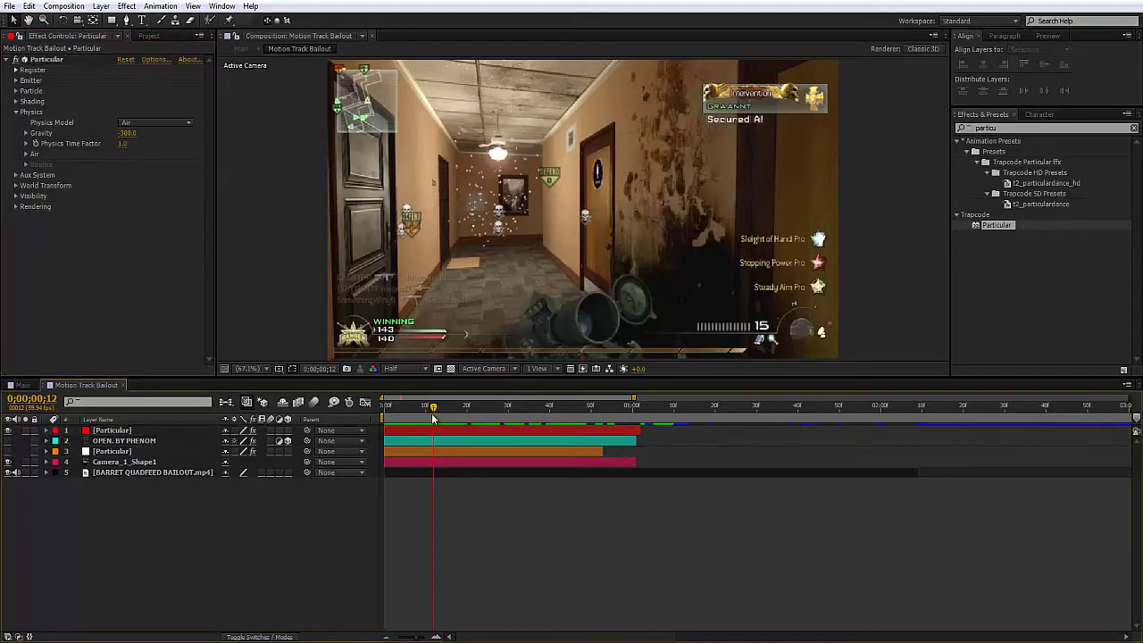
left_click_drag(434, 407, 401, 407)
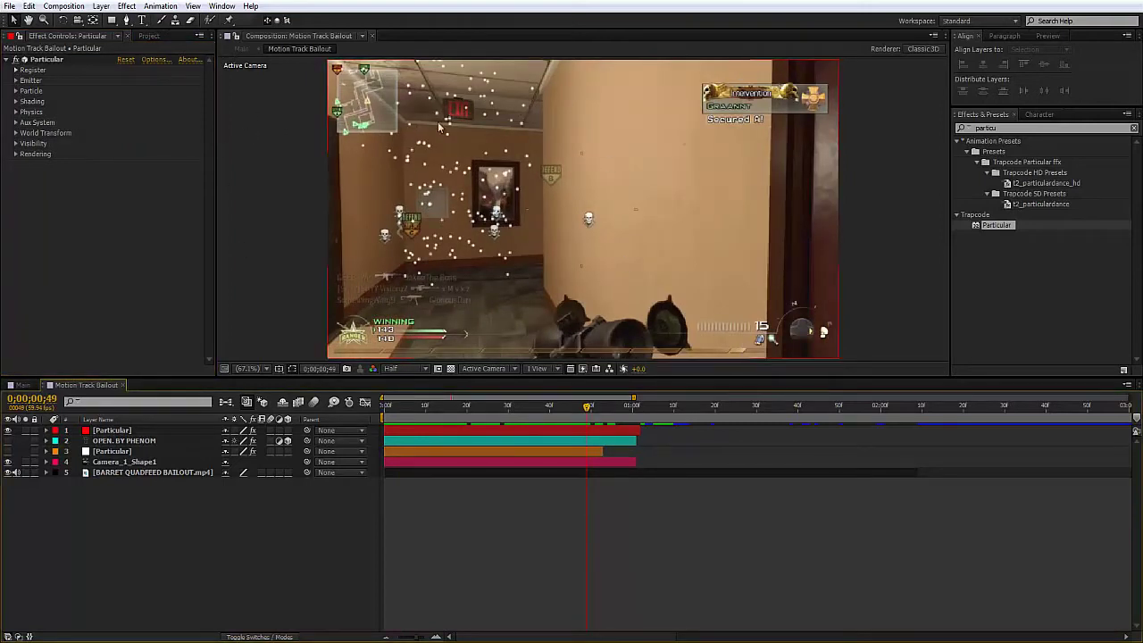
- Shorten the particle Life to 0.7 seconds and scrub the shot to check how long the particles last
left_click(16, 92)
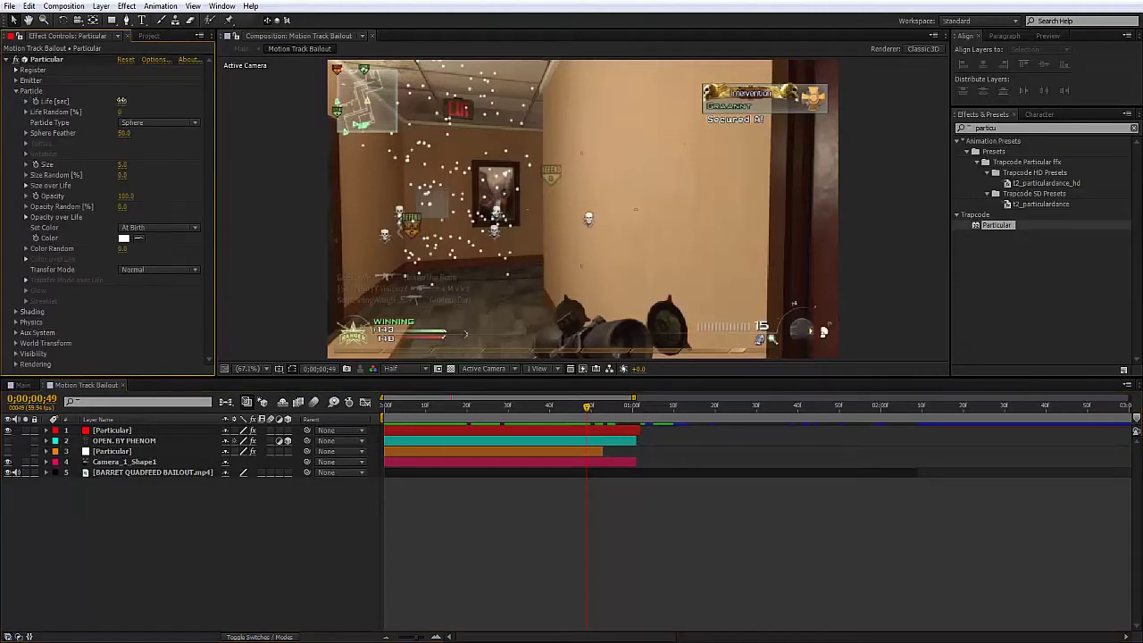
left_click_drag(122, 100, 116, 100)
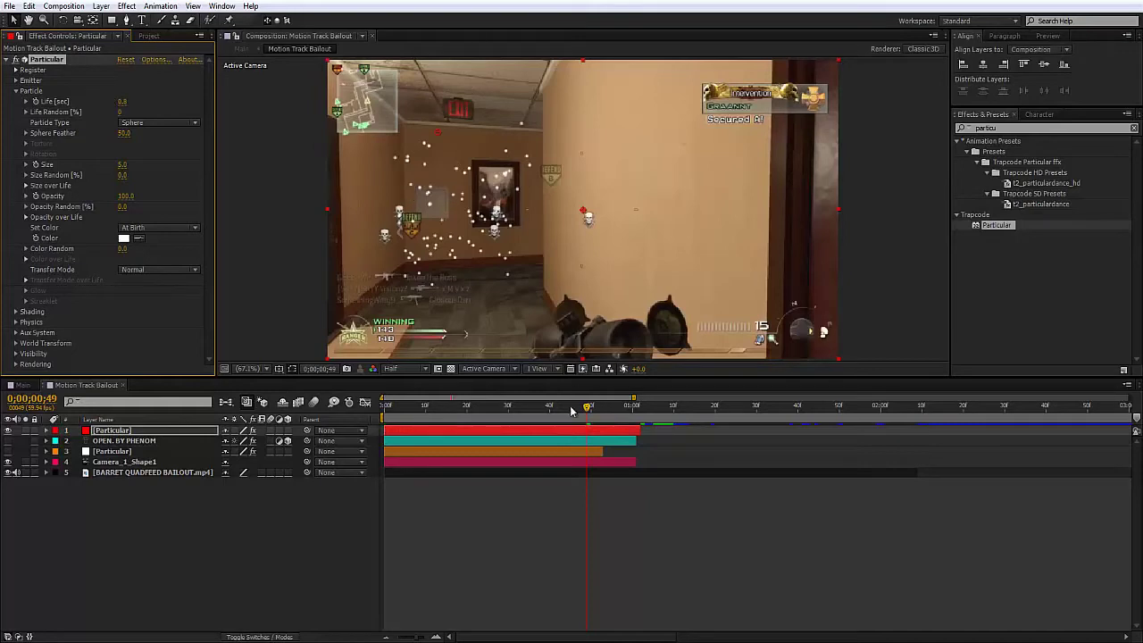
left_click_drag(572, 411, 549, 441)
left_click(122, 103)
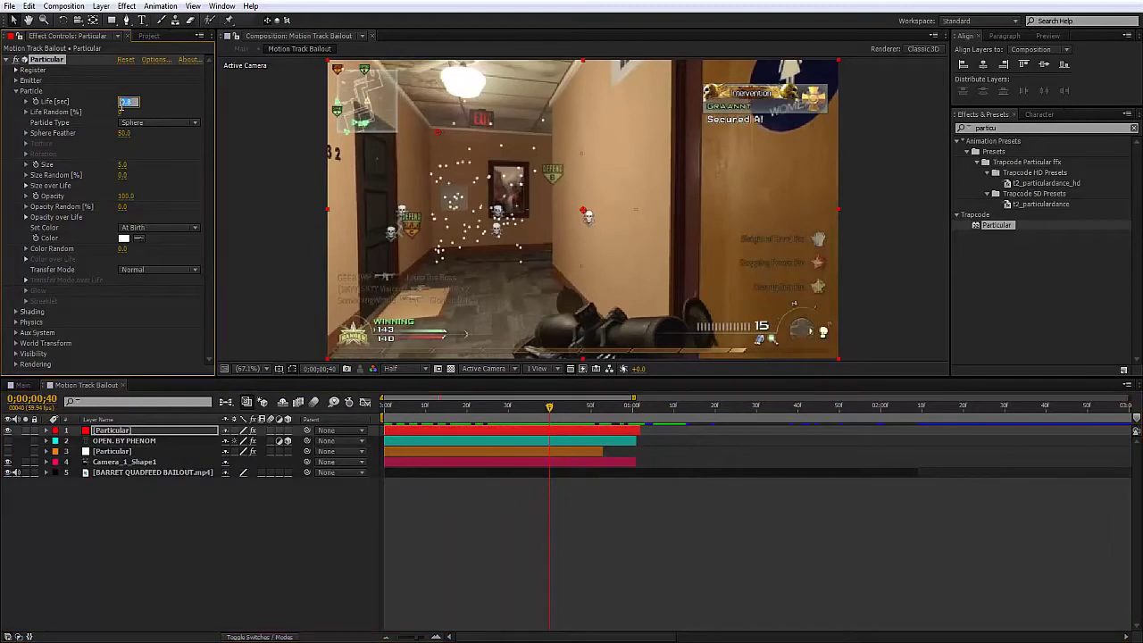
type("0.7")
key("Return")
left_click_drag(549, 438, 588, 438)
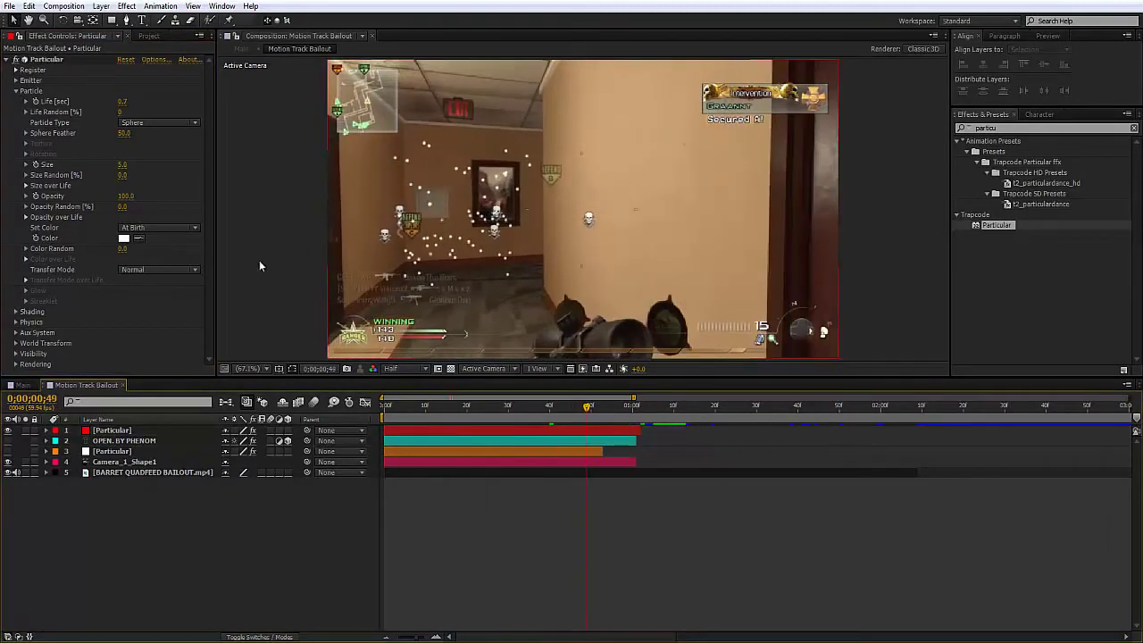
- Set the particle Size to 4 and Size Random to 72%
left_click(125, 165)
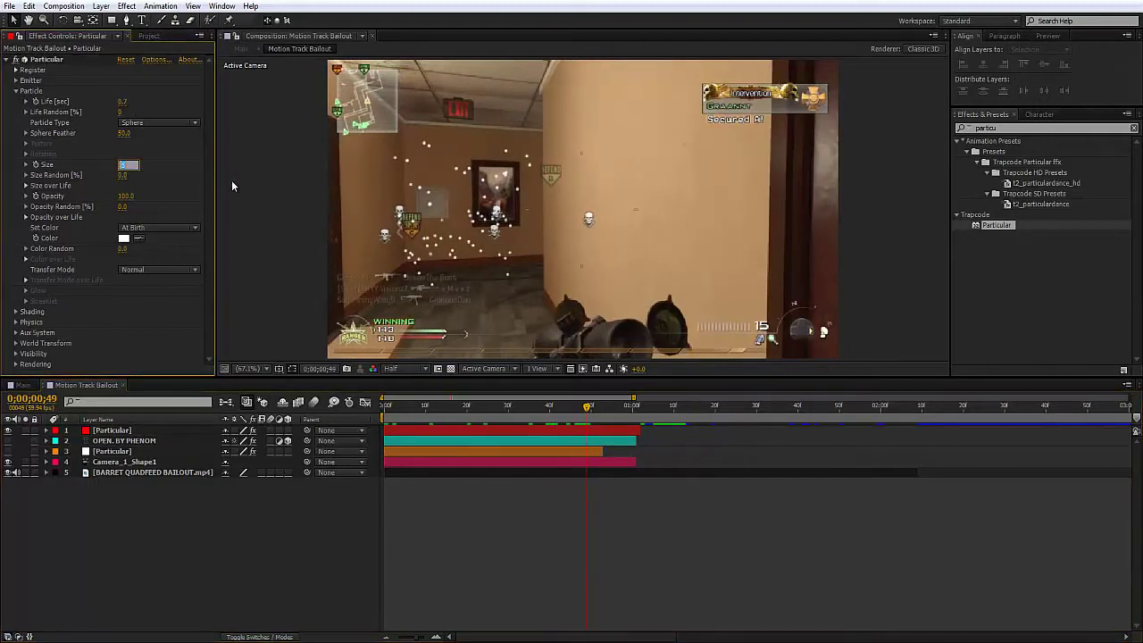
type("4")
key("Return")
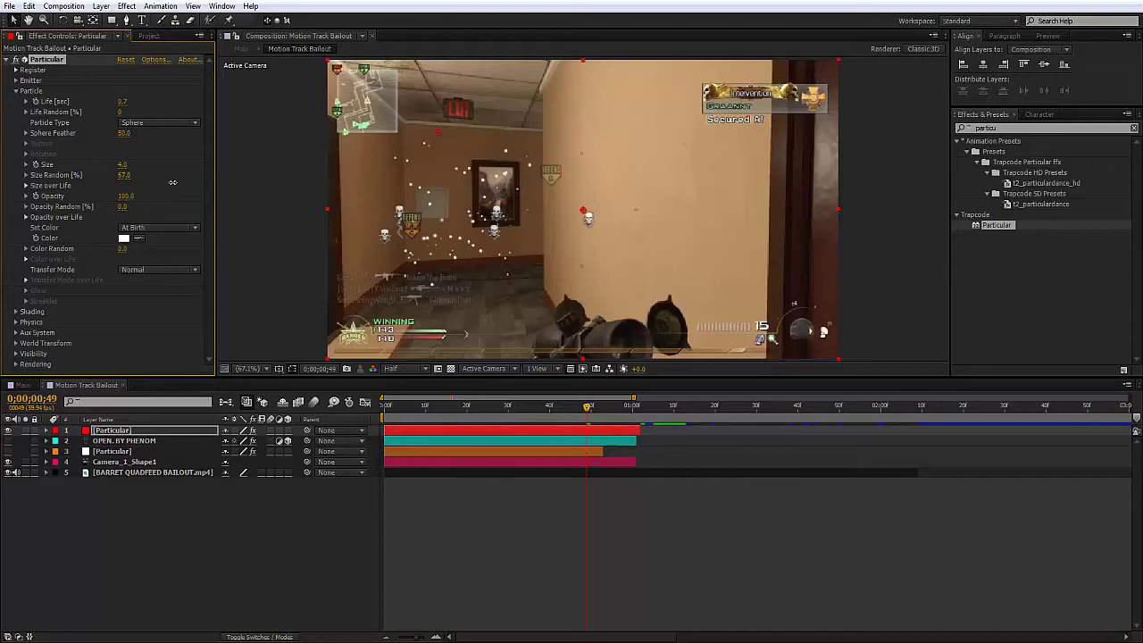
left_click_drag(172, 182, 230, 186)
left_click(112, 218)
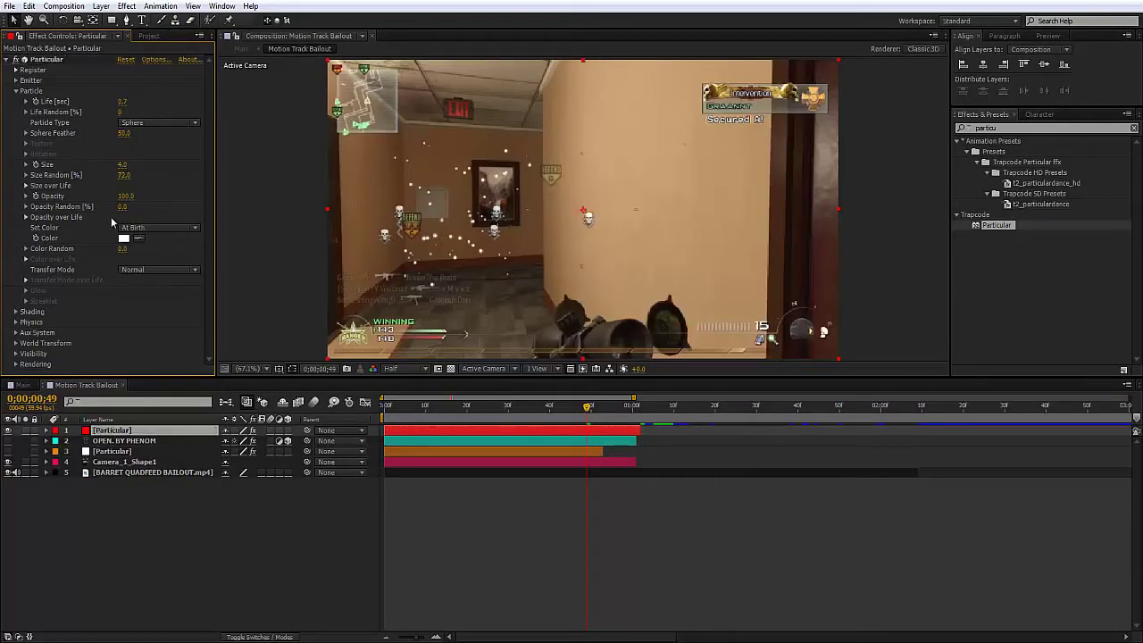
- Try an Opacity Random of 100% on the particles and restore it to 0
left_click_drag(123, 206, 284, 218)
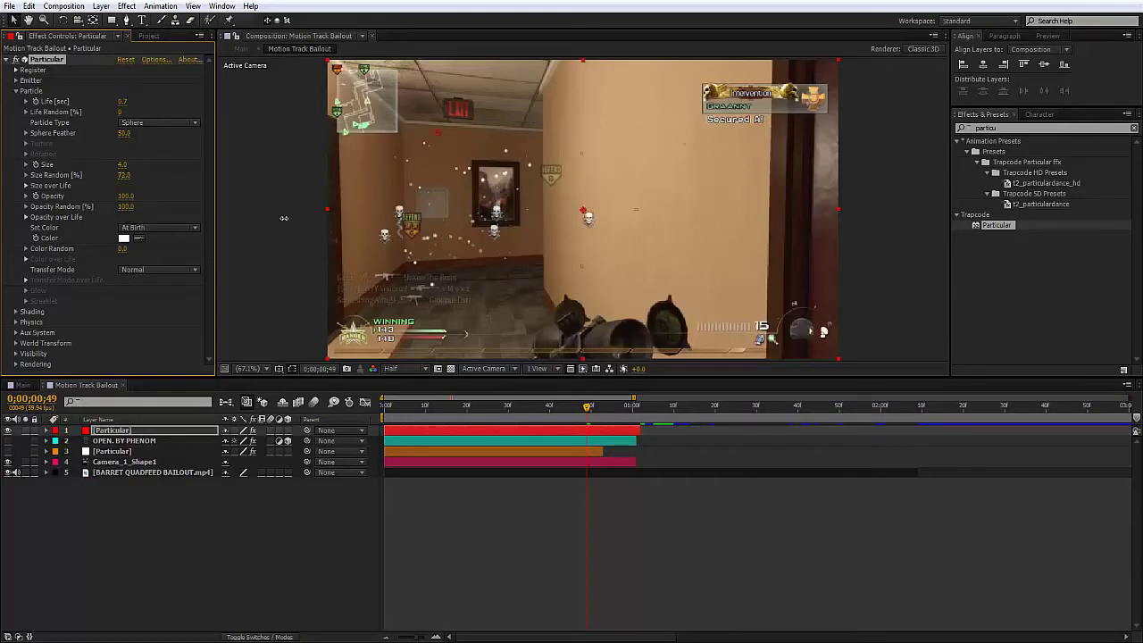
left_click(161, 204)
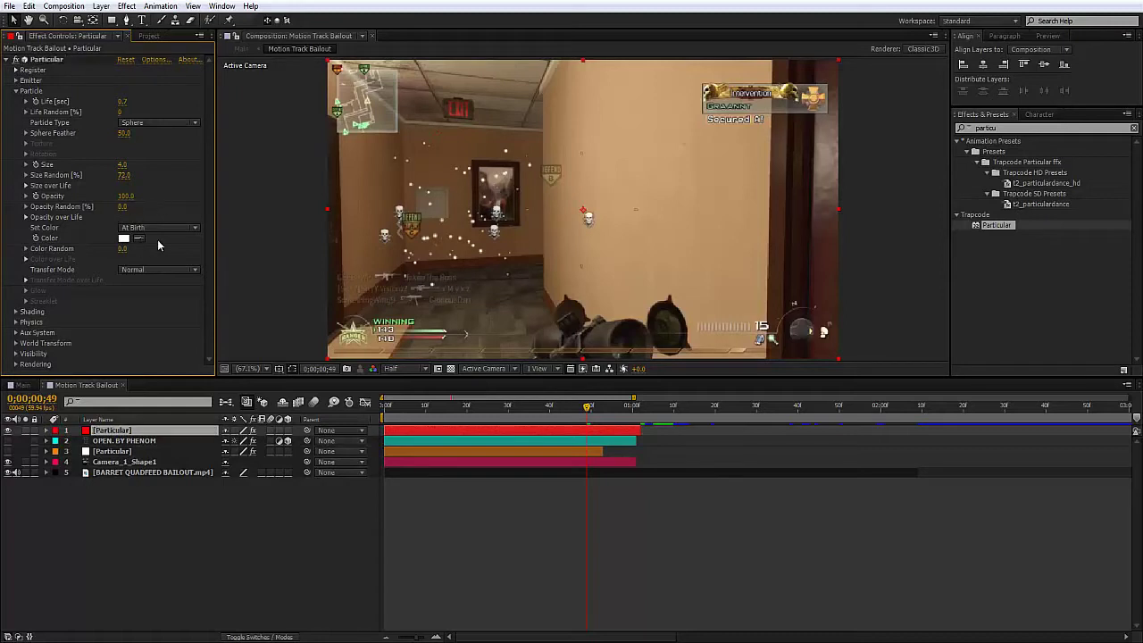
- Try red as the particle color, keep white instead, and scrub back toward the start of the shot
left_click(124, 238)
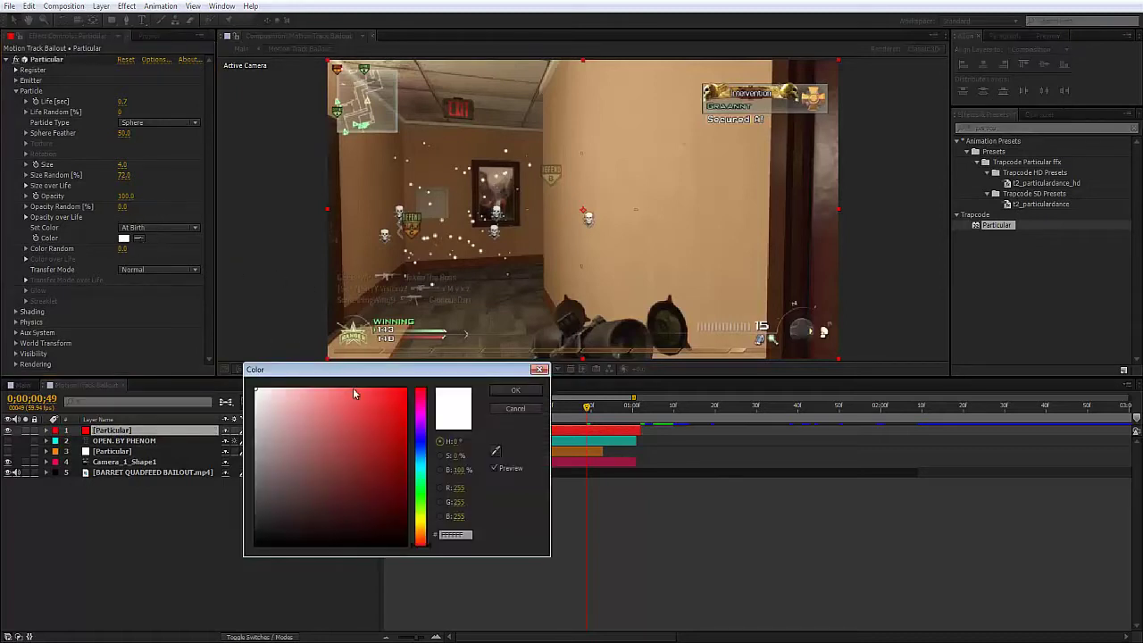
left_click(405, 390)
left_click(463, 417)
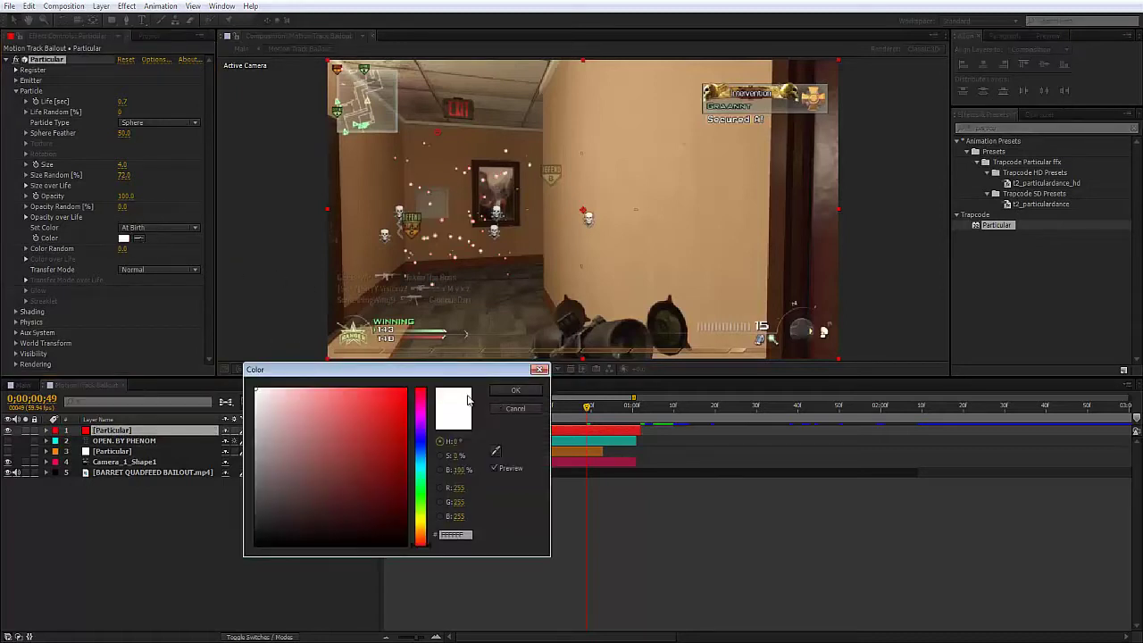
left_click(517, 393)
left_click(471, 407)
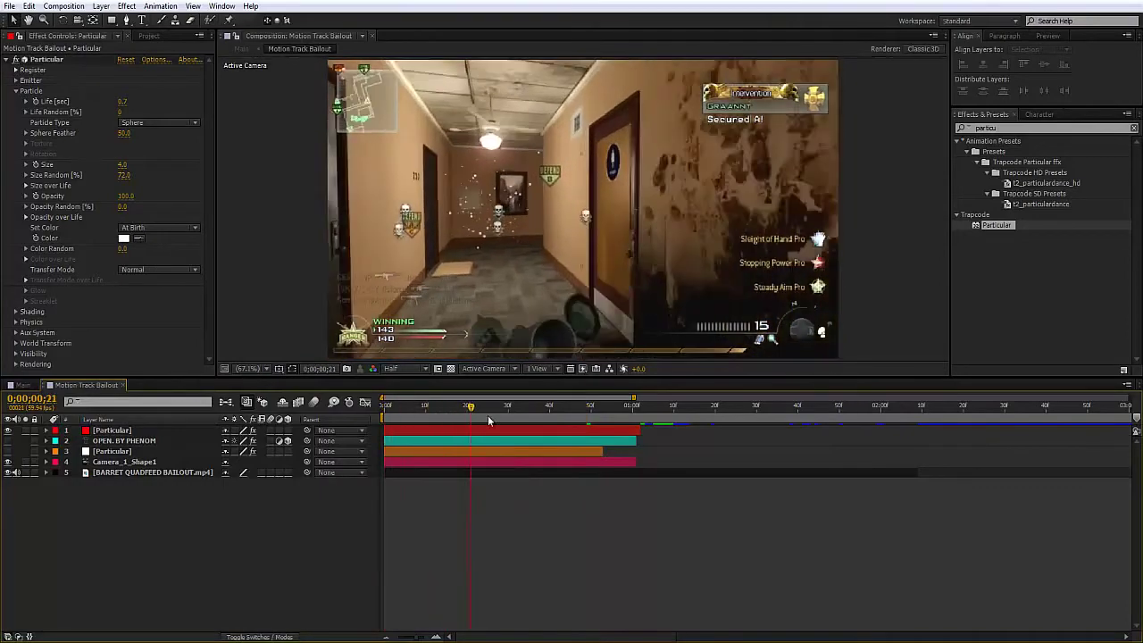
left_click_drag(487, 415, 398, 417)
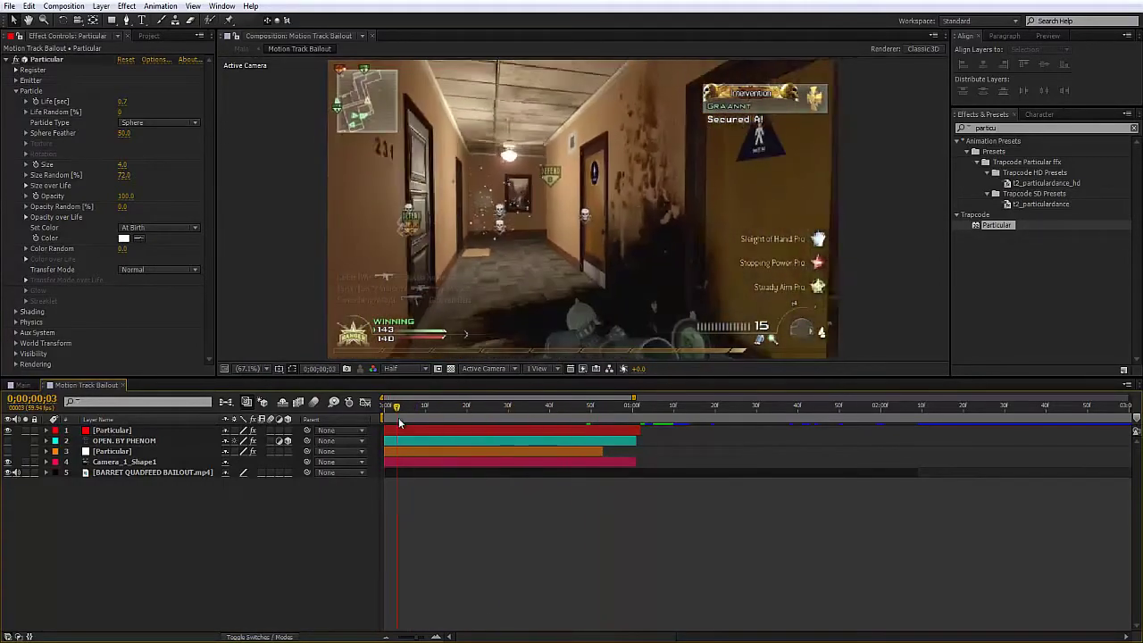
- Try an emitter Position Z of 1460, undo the change, and scrub through the shot
left_click(15, 91)
left_click(16, 80)
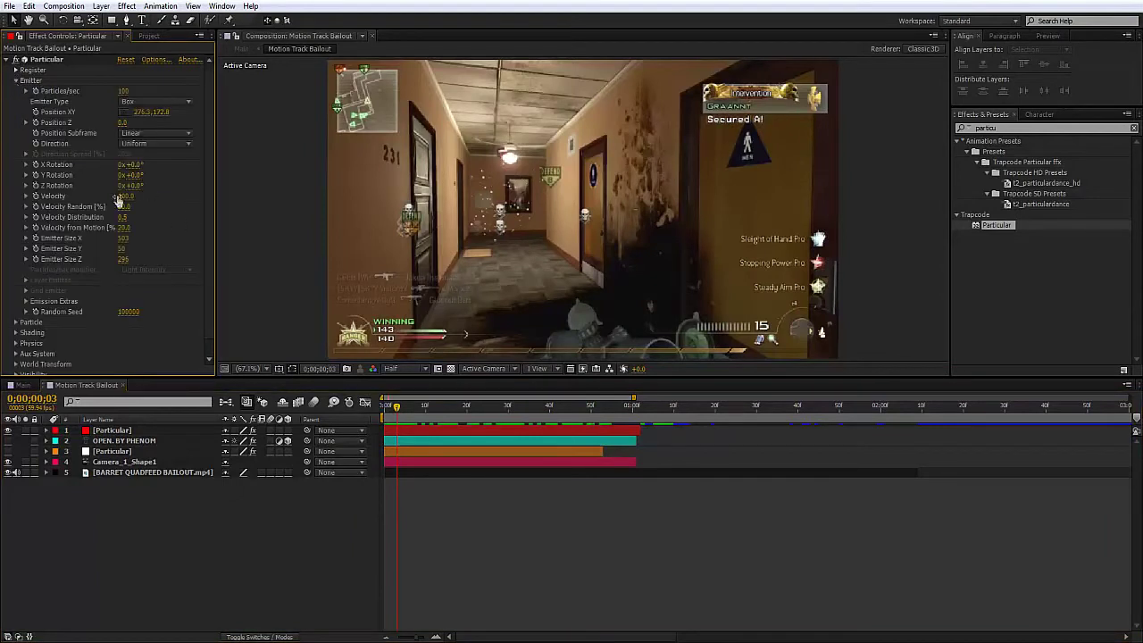
left_click_drag(122, 123, 219, 136)
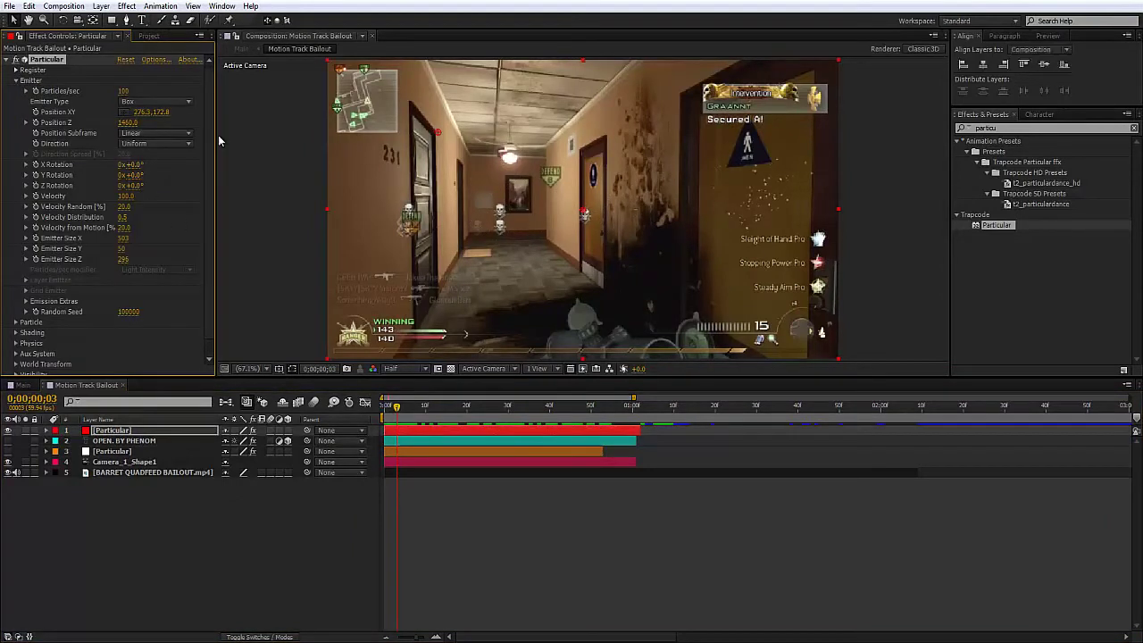
left_click(852, 164)
key("ctrl+z")
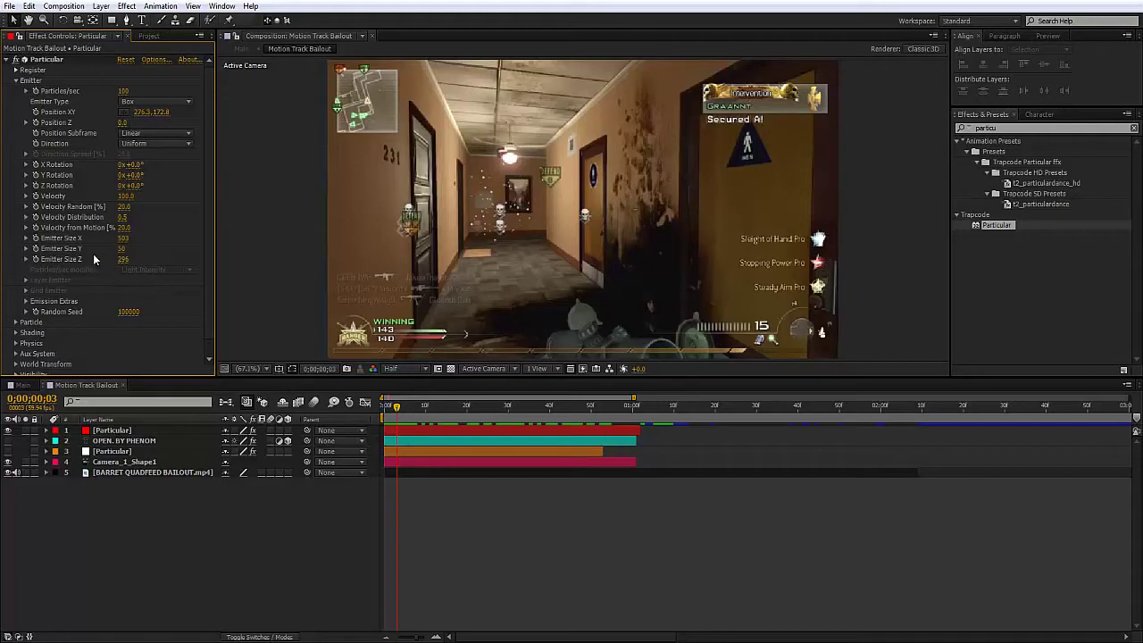
mouse_move(398, 407)
left_mouse_down()
mouse_move(623, 427)
mouse_move(384, 400)
left_mouse_up()
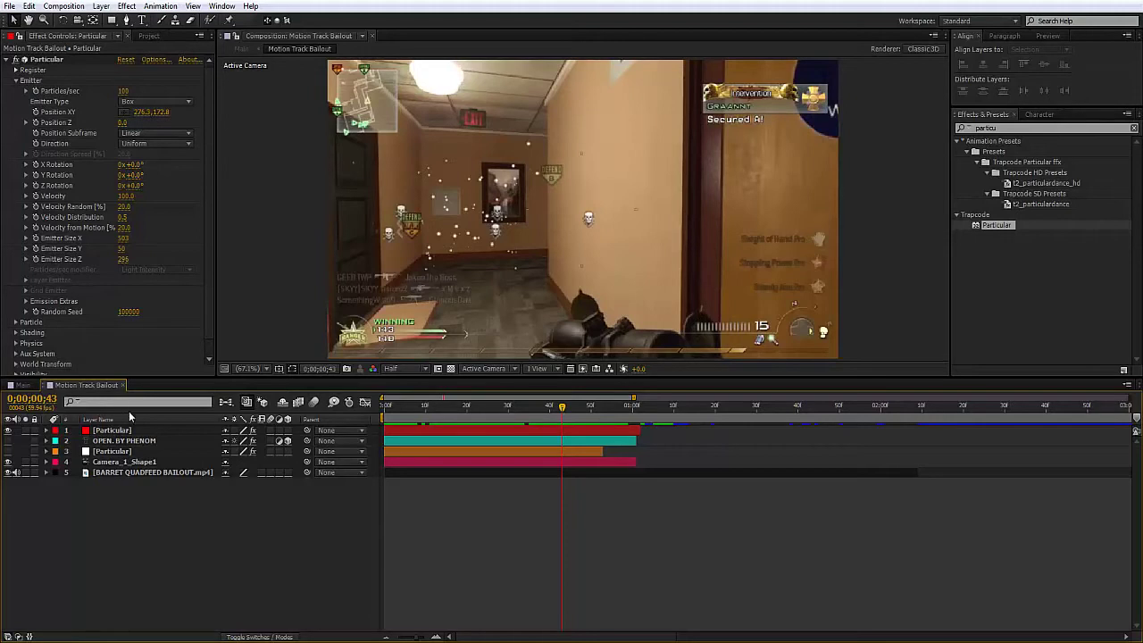
- Move the OPEN. BY PHENOM text layer above both Particular layers and briefly show it to check it against the particles
left_click(105, 442)
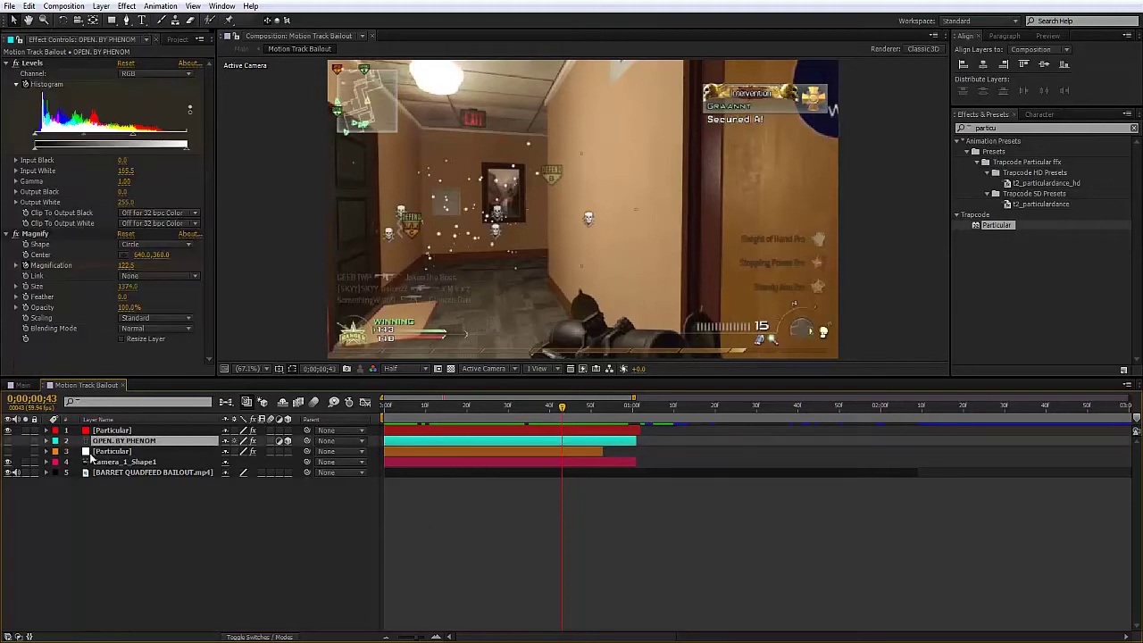
left_click_drag(133, 446, 125, 426)
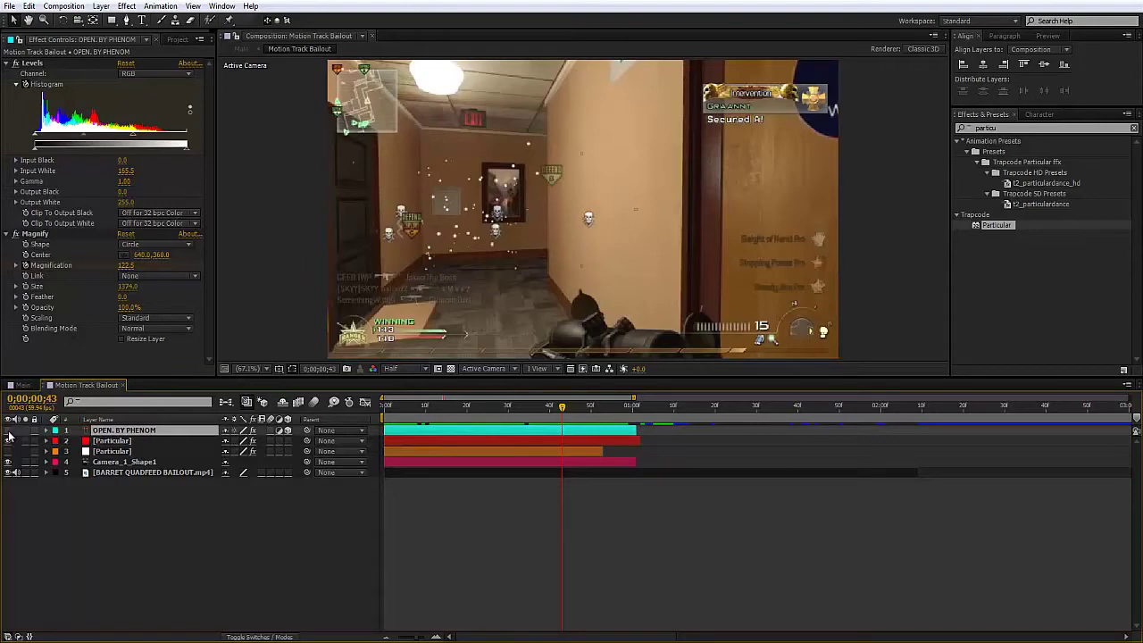
left_click(473, 536)
left_click_drag(418, 406, 433, 406)
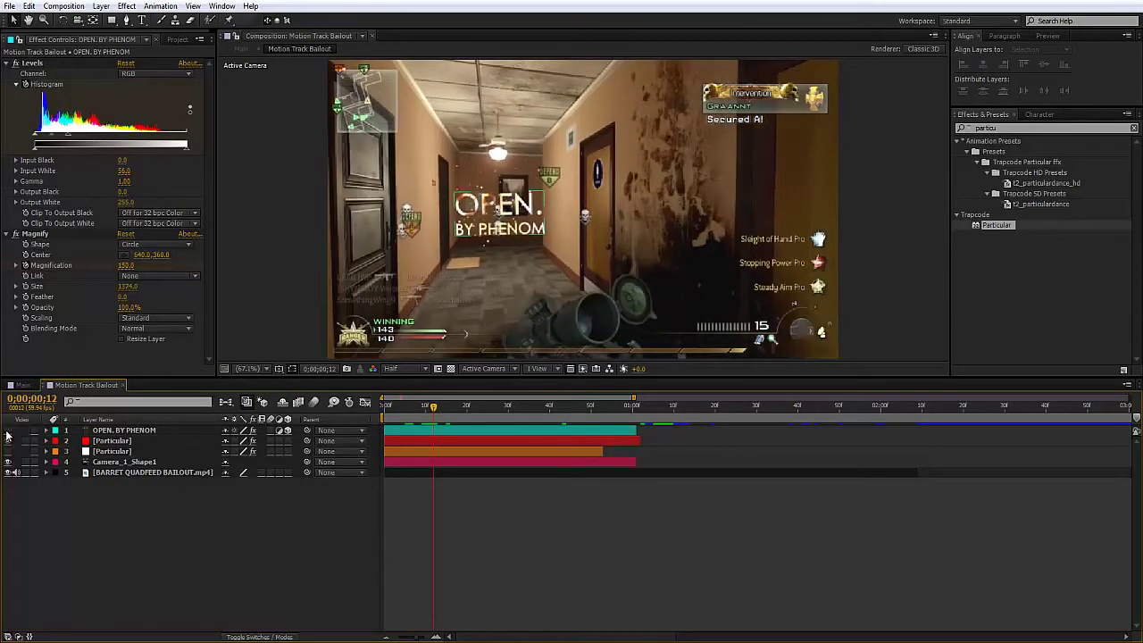
left_click(7, 431)
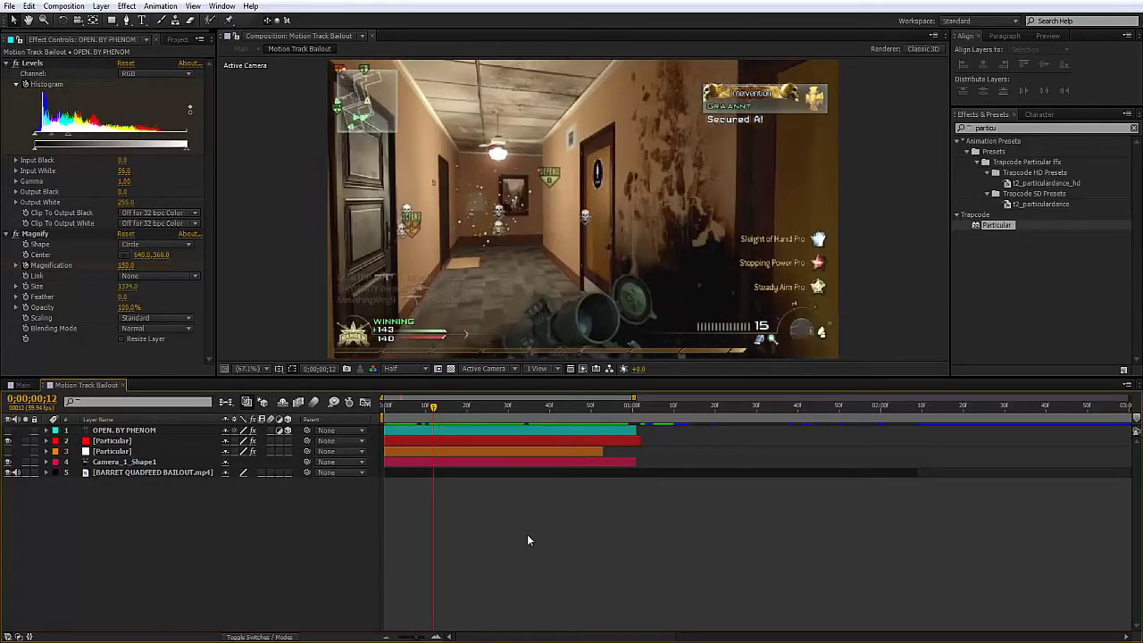
- Add a white text layer reading HELLO over the hallway at frame 0;00;00;12
left_click(141, 19)
left_click(466, 223)
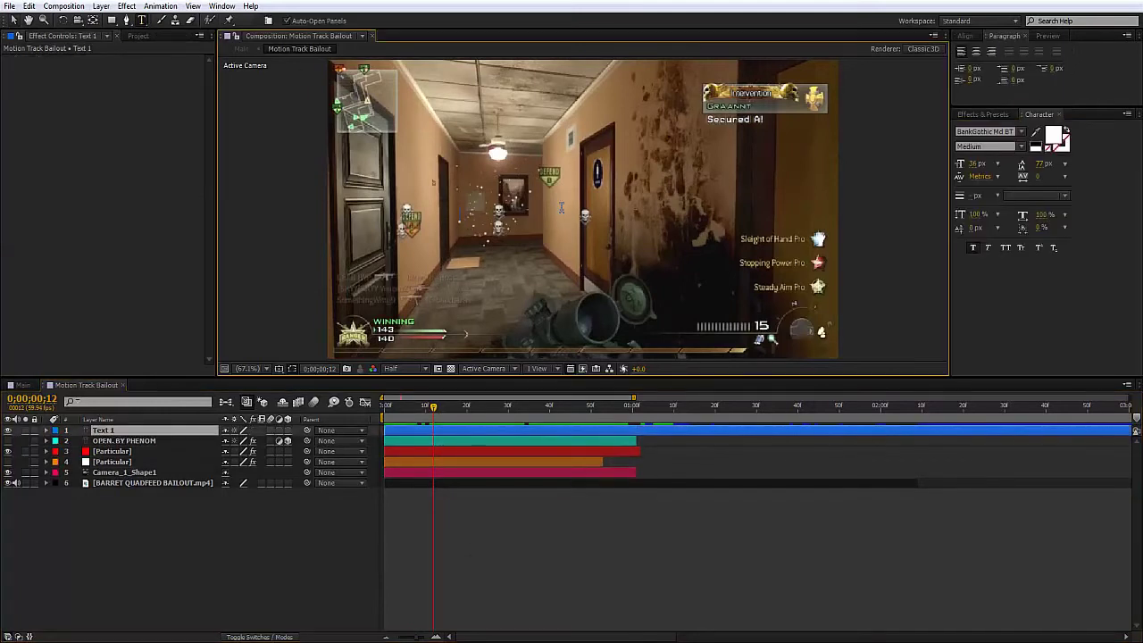
type("TUT")
key("BackSpace")
key("BackSpace")
key("BackSpace")
key("BackSpace")
key("BackSpace")
key("BackSpace")
key("BackSpace")
left_click(13, 20)
- Enlarge the HELLO text to 112 px, trim its layer to end with the camera layer, and scrub back to the start
left_click_drag(973, 168, 604, 410)
left_click(632, 407)
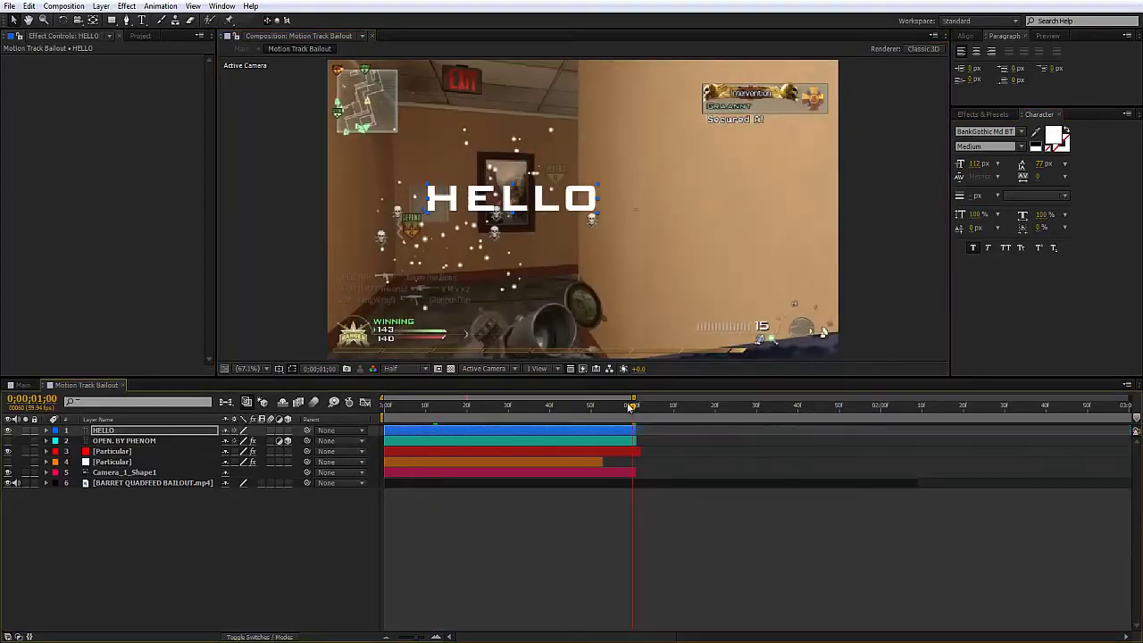
left_click_drag(519, 422, 287, 435)
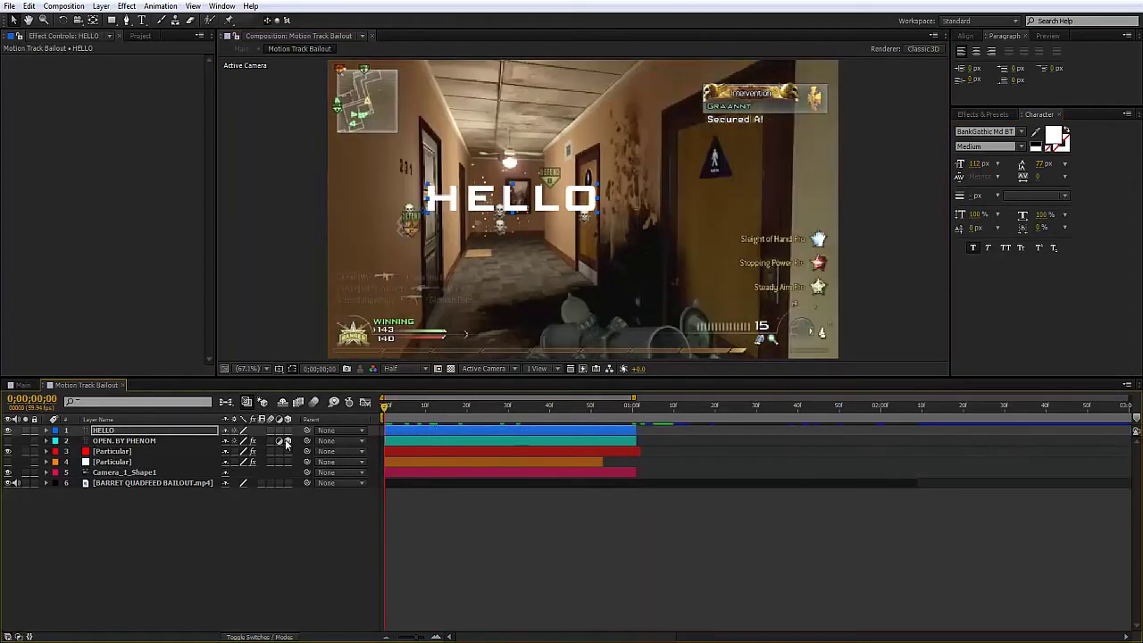
- Make the HELLO text layer 3D and scrub to frame 0;00;00;38 to see how it sits in the hallway
left_click(288, 431)
left_click(287, 430)
mouse_move(411, 416)
left_mouse_down()
mouse_move(568, 417)
mouse_move(422, 416)
left_mouse_up()
left_click_drag(535, 416, 532, 417)
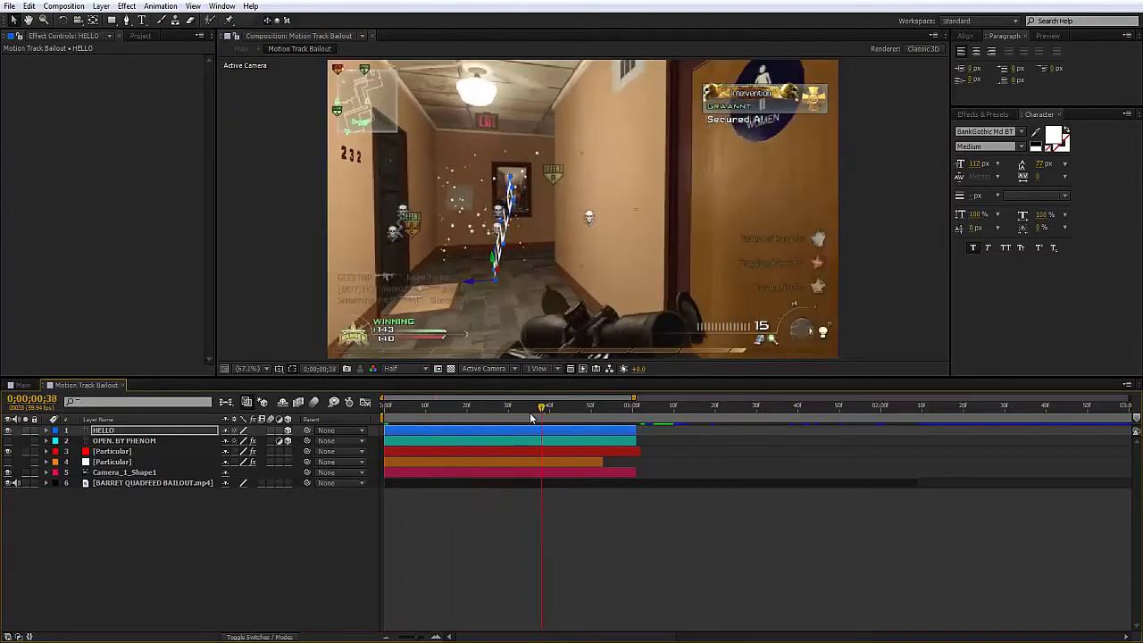
- Move HELLO in front of the hallway's end wall and set Orientation 347°, 316°, 302° with X, Y and Z Rotation 49°, 17° and 89°
key("r")
mouse_move(238, 455)
left_mouse_down()
mouse_move(273, 460)
mouse_move(183, 472)
mouse_move(256, 473)
mouse_move(241, 438)
mouse_move(216, 432)
mouse_move(253, 446)
mouse_move(221, 441)
left_mouse_up()
key("ctrl+z")
left_click_drag(504, 231, 467, 176)
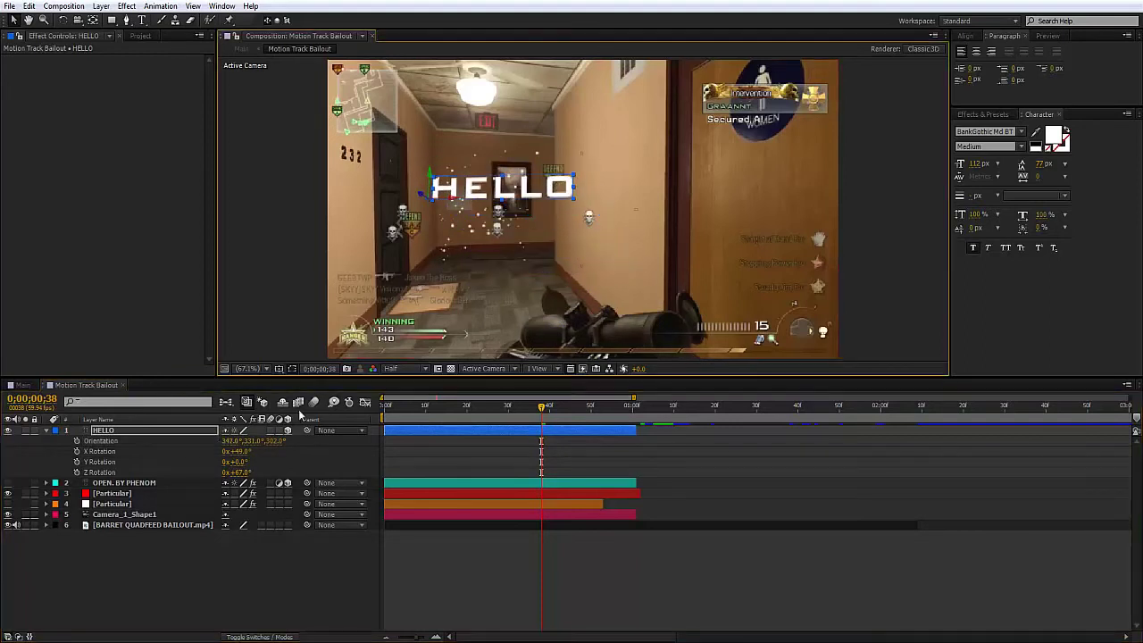
mouse_move(243, 472)
left_mouse_down()
mouse_move(230, 472)
mouse_move(231, 451)
mouse_move(253, 461)
mouse_move(254, 481)
mouse_move(259, 441)
mouse_move(239, 468)
mouse_move(254, 468)
left_mouse_up()
key("ctrl+z")
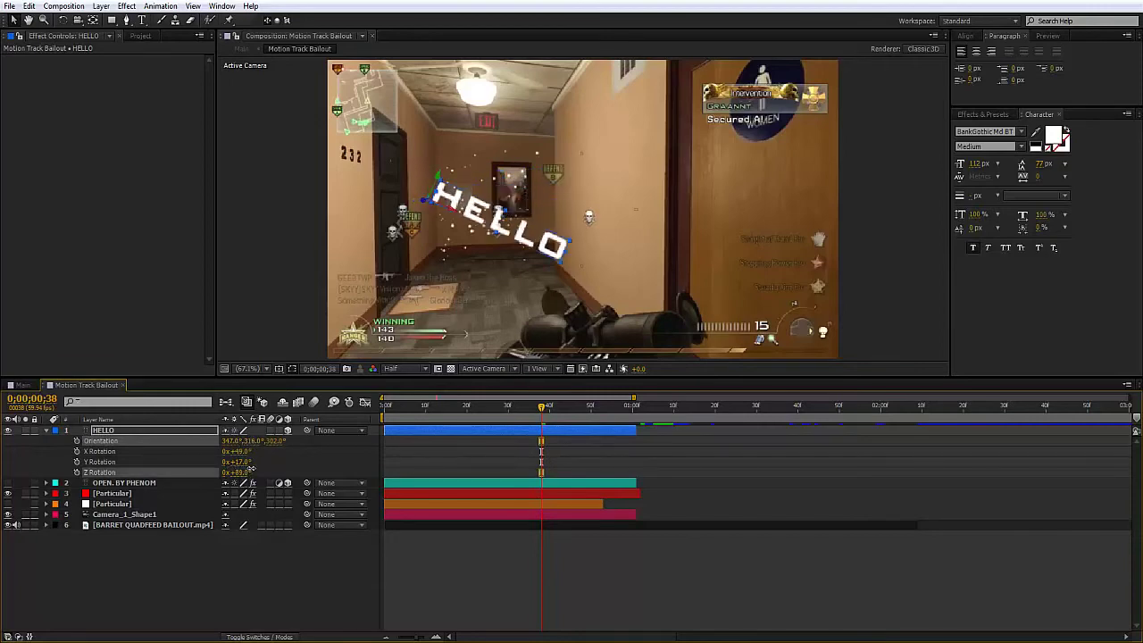
- Play back the shot to check the tilted HELLO text against the camera track, and collapse the layer's rotation properties
left_click(630, 553)
key("space")
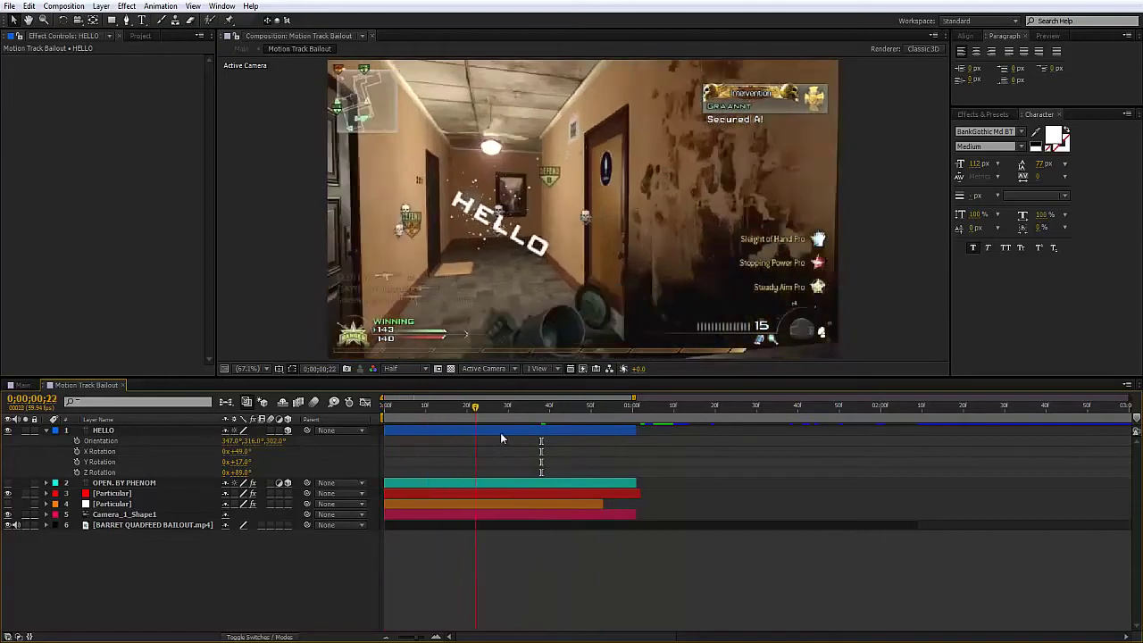
left_click(488, 435)
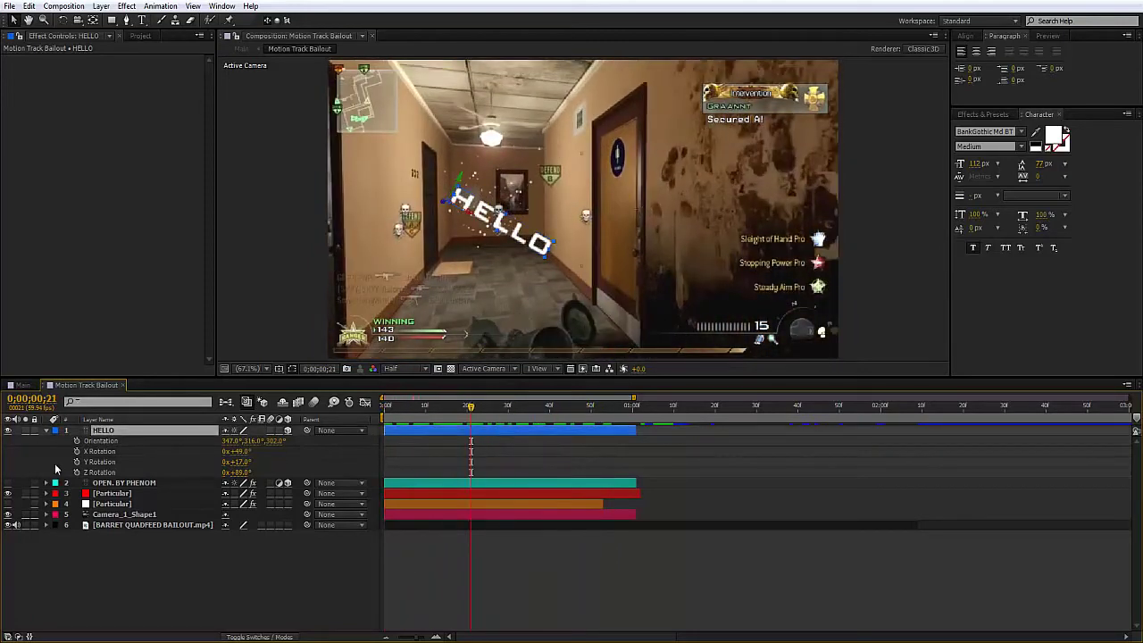
left_click(47, 431)
left_click(406, 518)
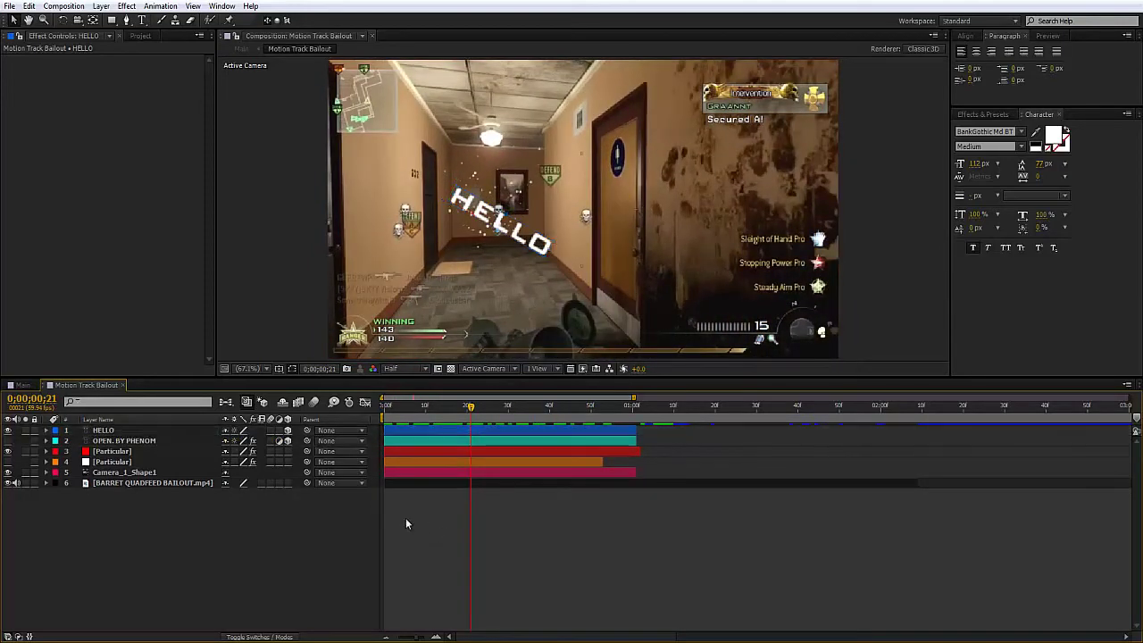
- Turn the HELLO text into an adjustment layer and apply the Levels effect to it
left_click(280, 432)
left_click(462, 426)
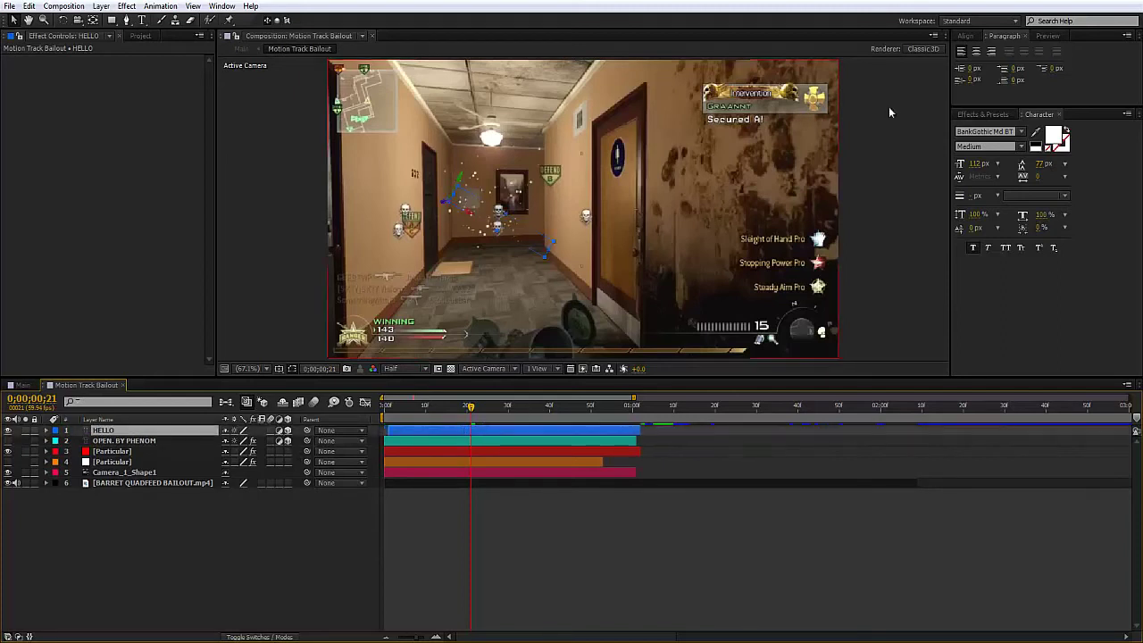
left_click(984, 114)
type("level")
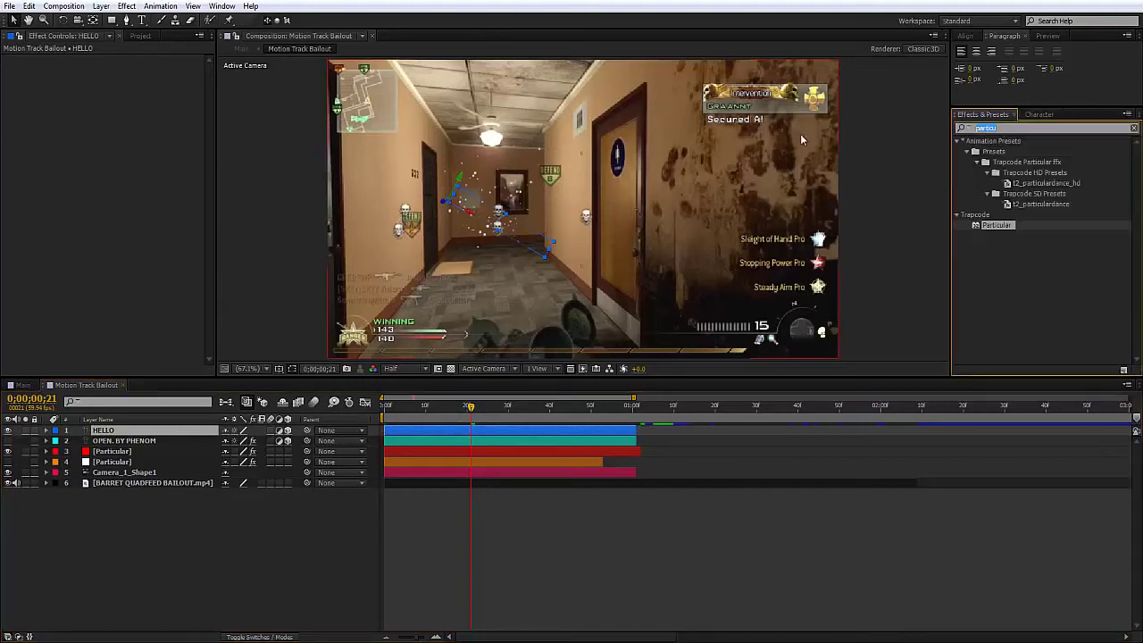
type("s")
left_click_drag(991, 216, 232, 205)
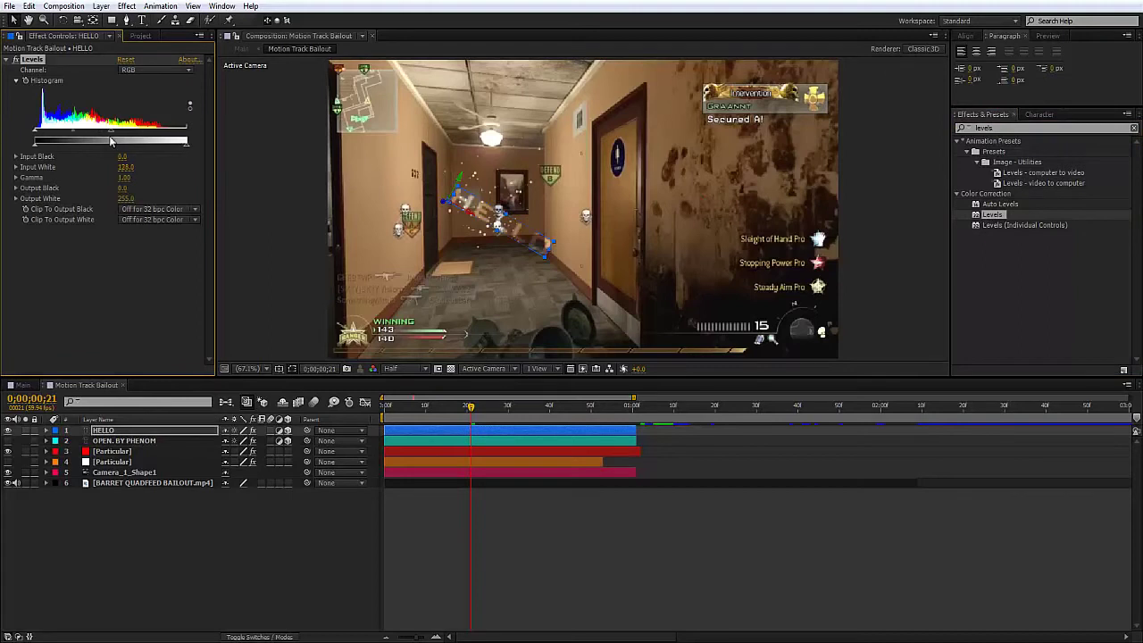
- Try a Levels Input White of 58.0 on HELLO and examine the letters enlarged at Full preview resolution
left_click_drag(183, 134, 69, 141)
scroll(536, 269, "up", 3)
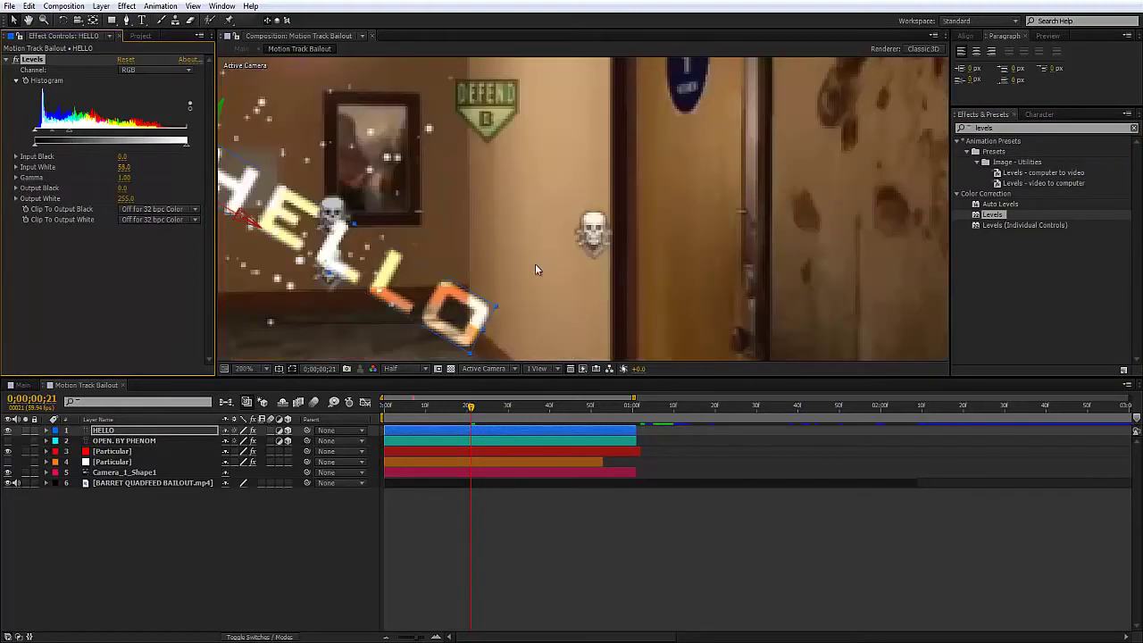
left_click(417, 368)
left_click(413, 395)
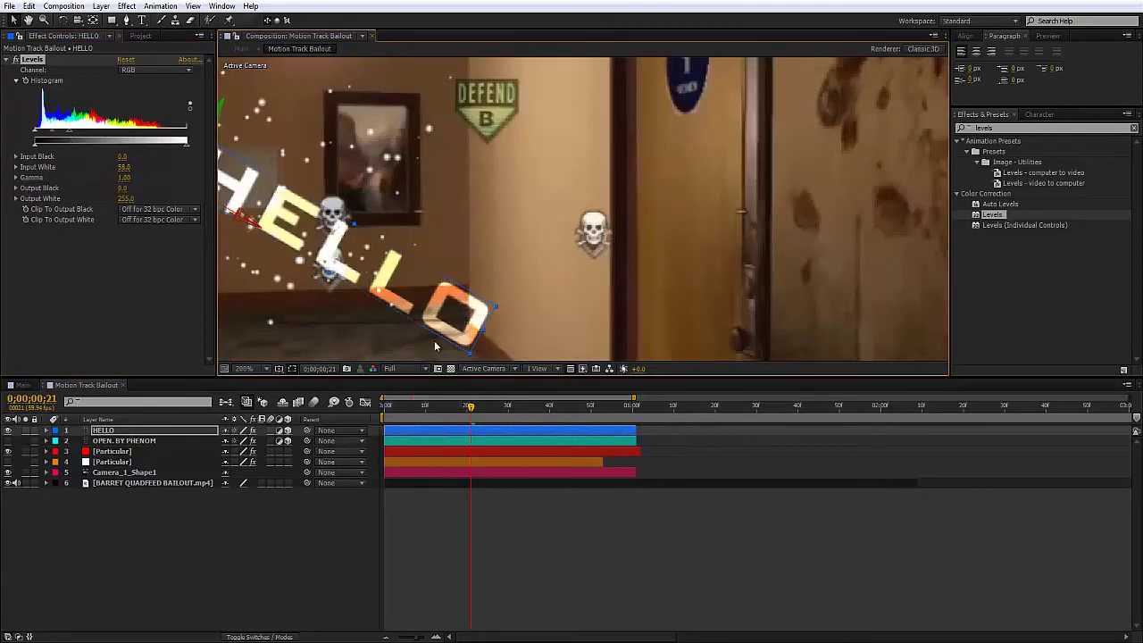
left_click_drag(423, 328, 582, 279)
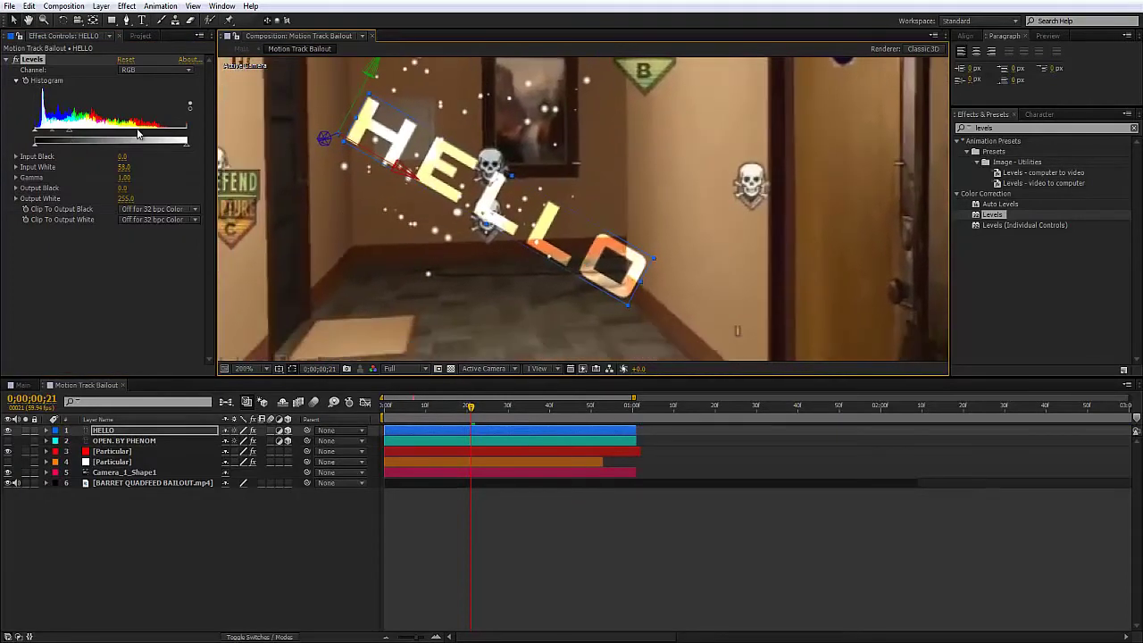
- Try a Levels Gamma of 1.42 on HELLO, return Gamma to 1.00, and set Input White to 54.0
left_click_drag(65, 139, 244, 129)
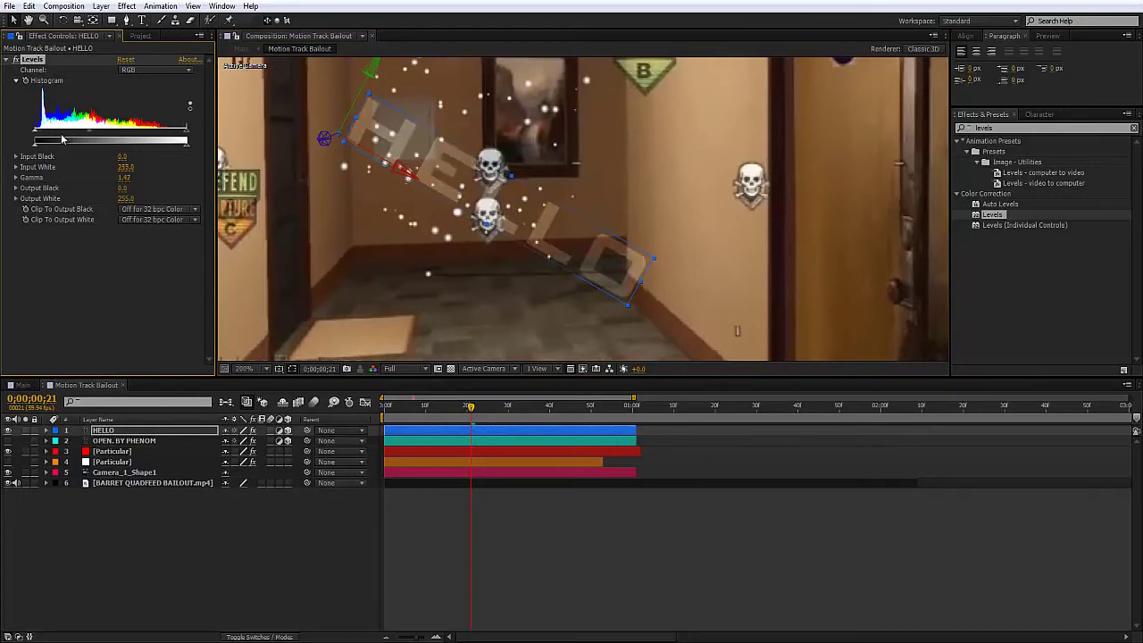
left_click_drag(62, 138, 8, 126)
left_click_drag(111, 146, 38, 138)
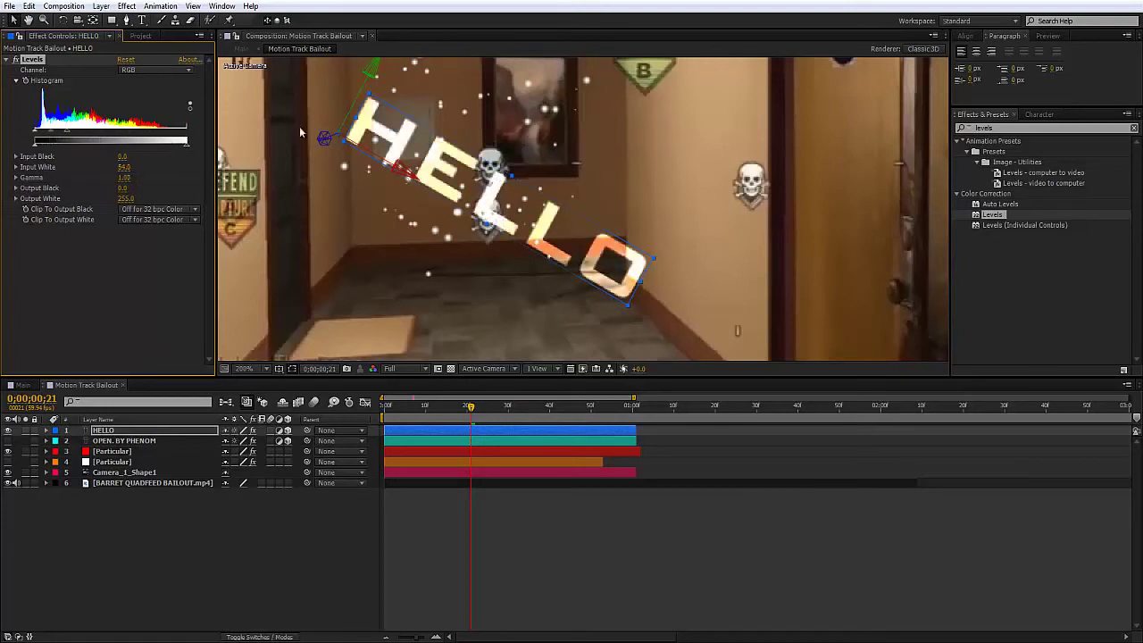
scroll(339, 139, "down", 4)
left_click(844, 140)
left_click_drag(662, 182, 613, 187)
scroll(612, 186, "up", 1)
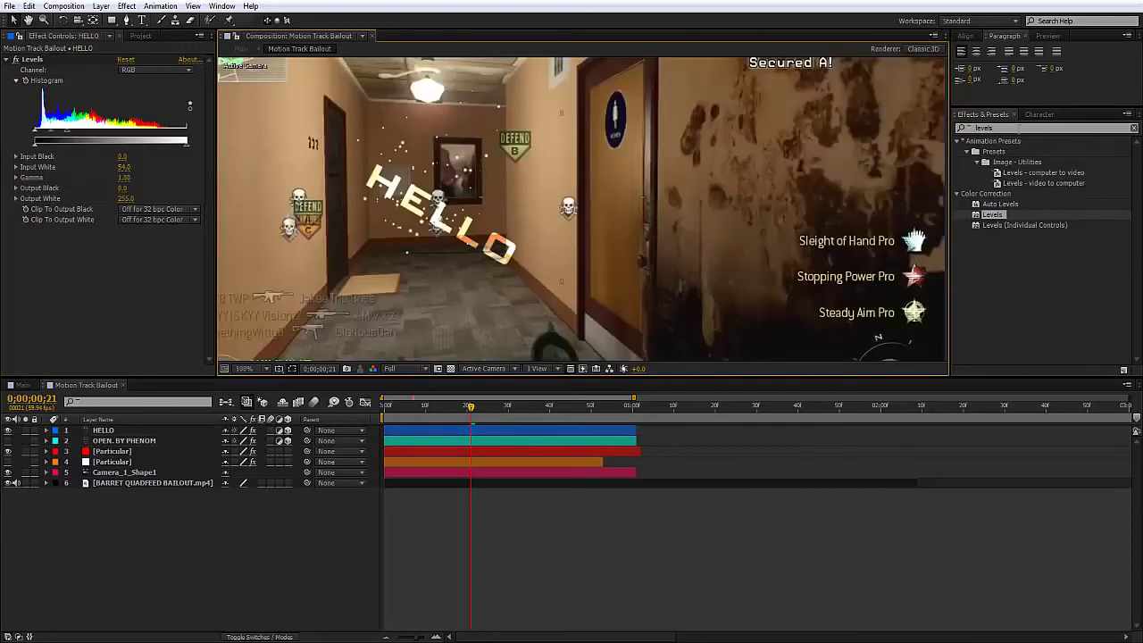
- Apply the Magnify effect to the HELLO layer and set its Size to 1774.0
left_click(1019, 127)
type("magi")
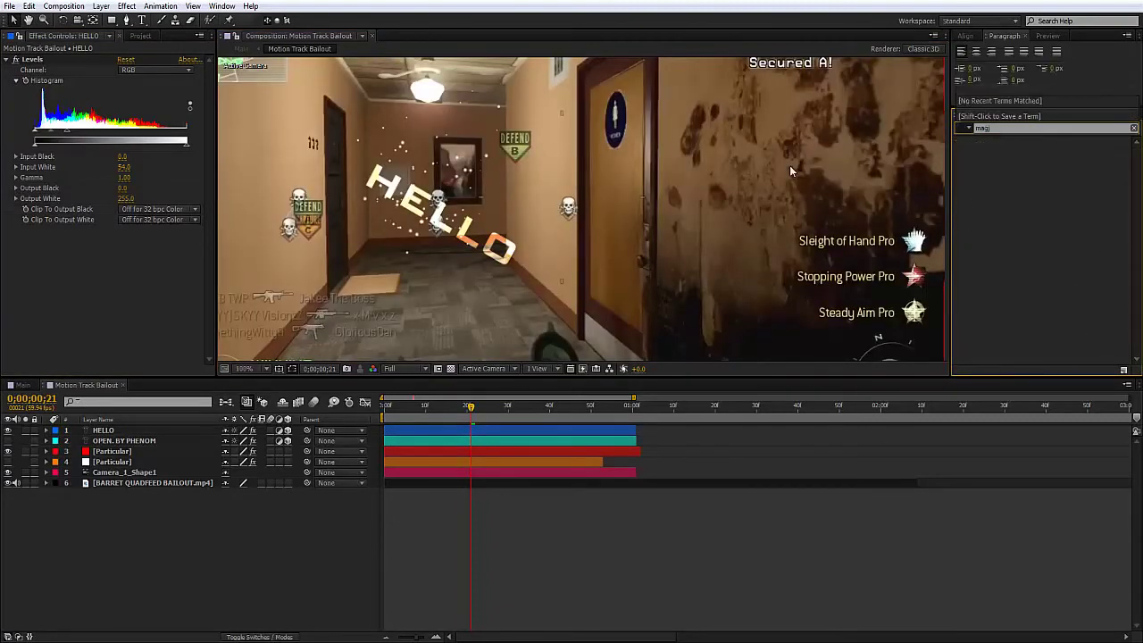
key("BackSpace")
type("ni")
left_click_drag(993, 203, 231, 284)
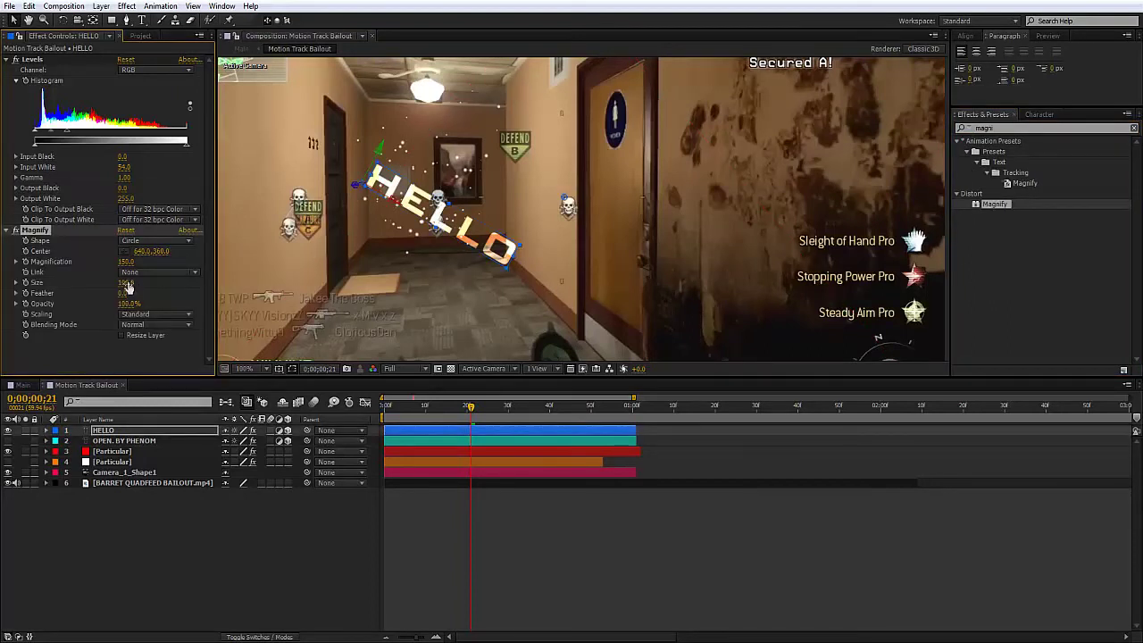
left_click_drag(126, 282, 1141, 300)
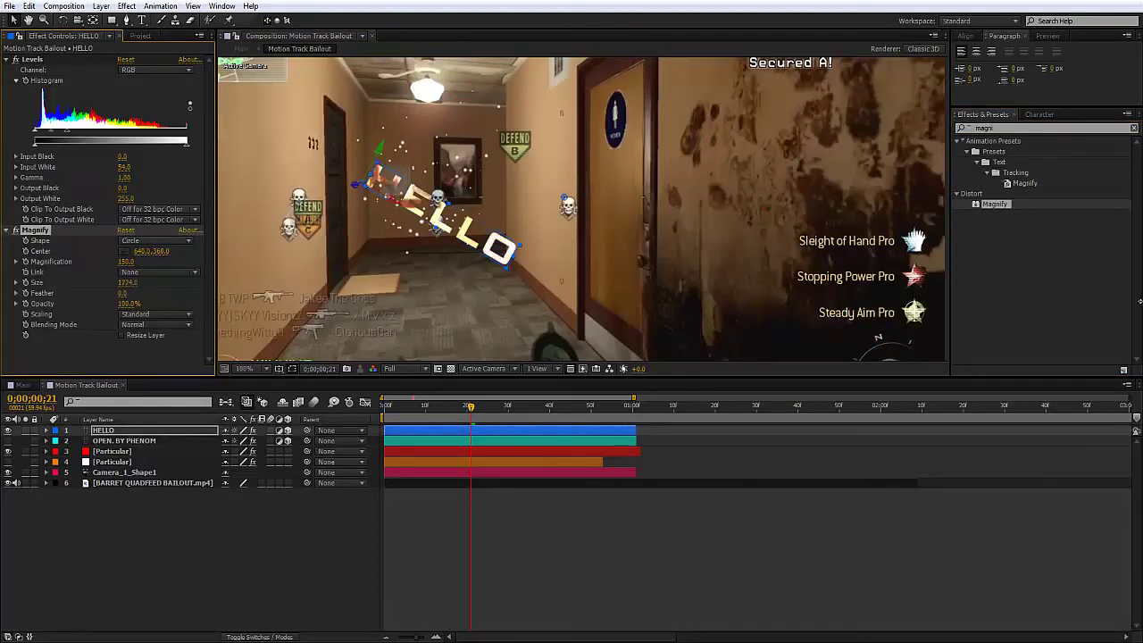
left_click(577, 580)
- Set the preview to Half resolution, fit the frame to the viewer, and scrub through the shot
left_click(409, 369)
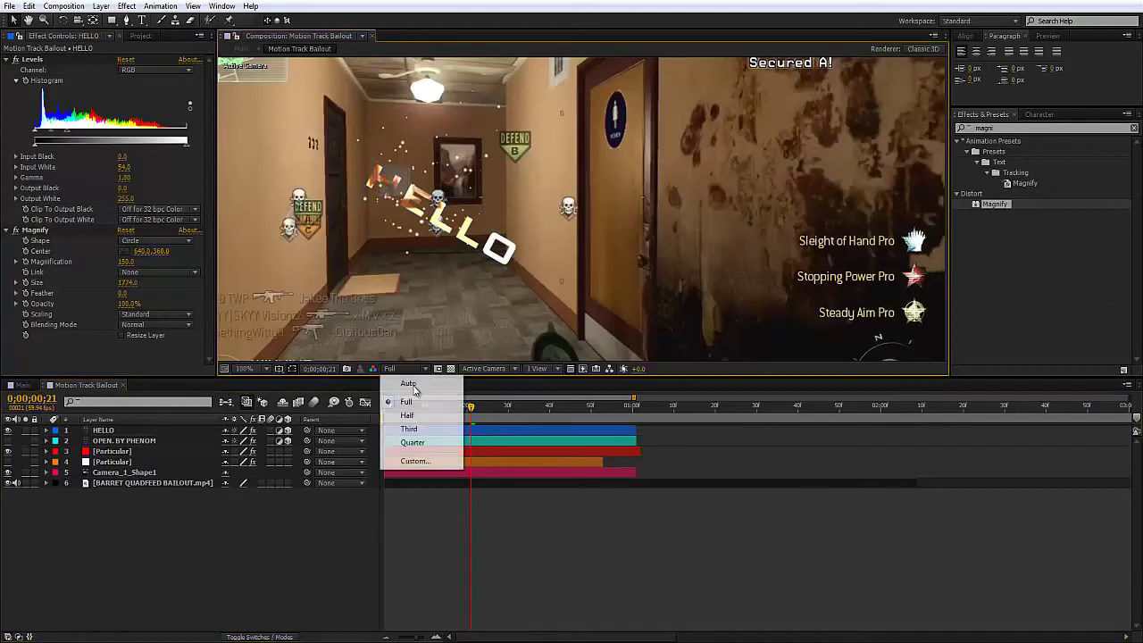
left_click(413, 417)
left_click(245, 369)
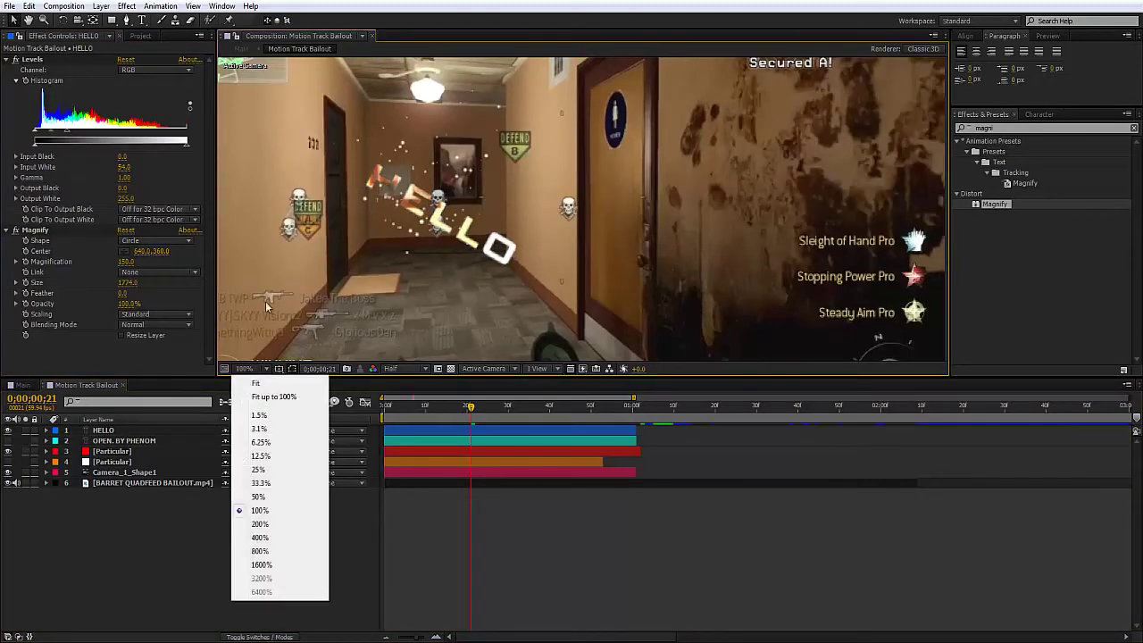
left_click(255, 383)
left_click_drag(456, 412, 611, 439)
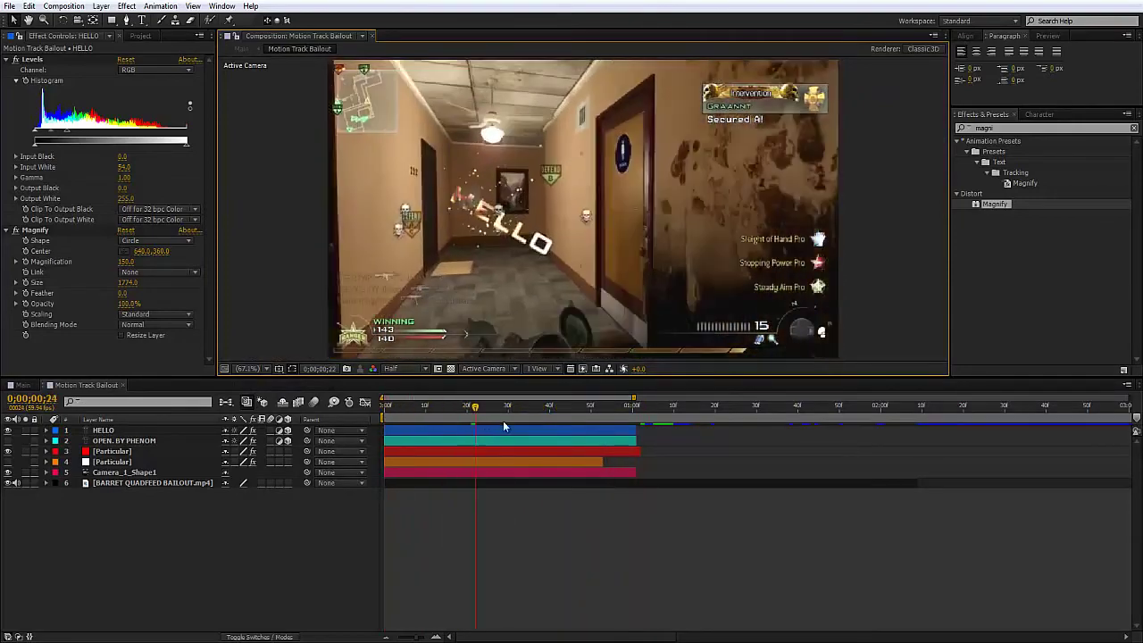
- Keyframe the Opacity of HELLO and the red Particular layer from 100% at 0;00;00;32 to 0% at 0;00;00;51
left_click(551, 409)
mouse_move(523, 412)
left_mouse_down()
mouse_move(440, 406)
mouse_move(529, 417)
left_mouse_up()
left_click(528, 430)
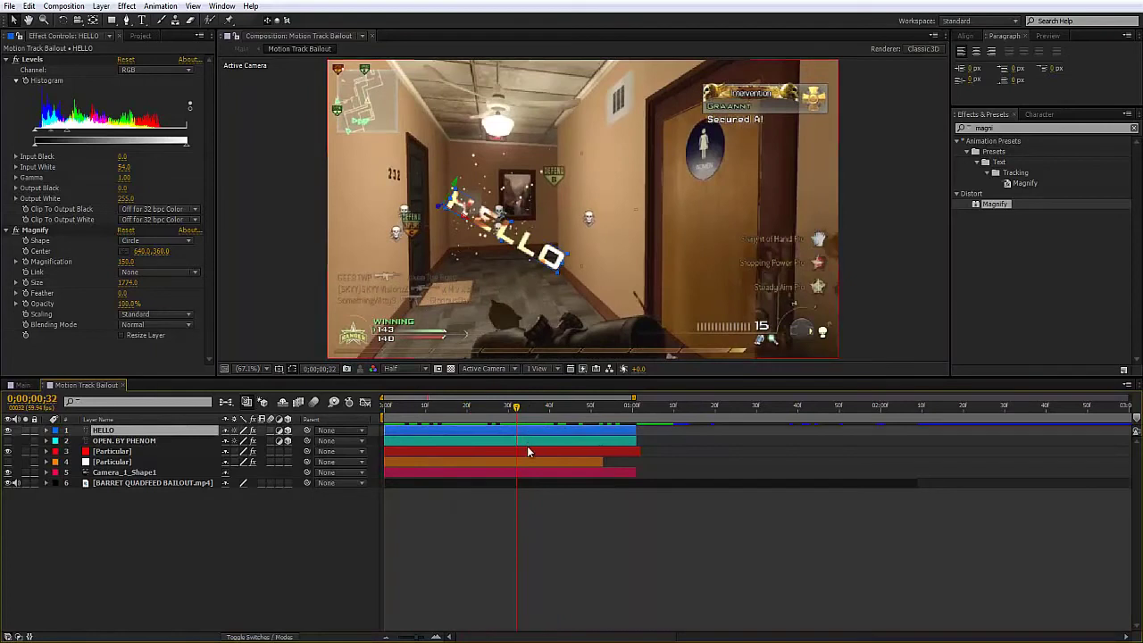
left_click(532, 451, "ctrl")
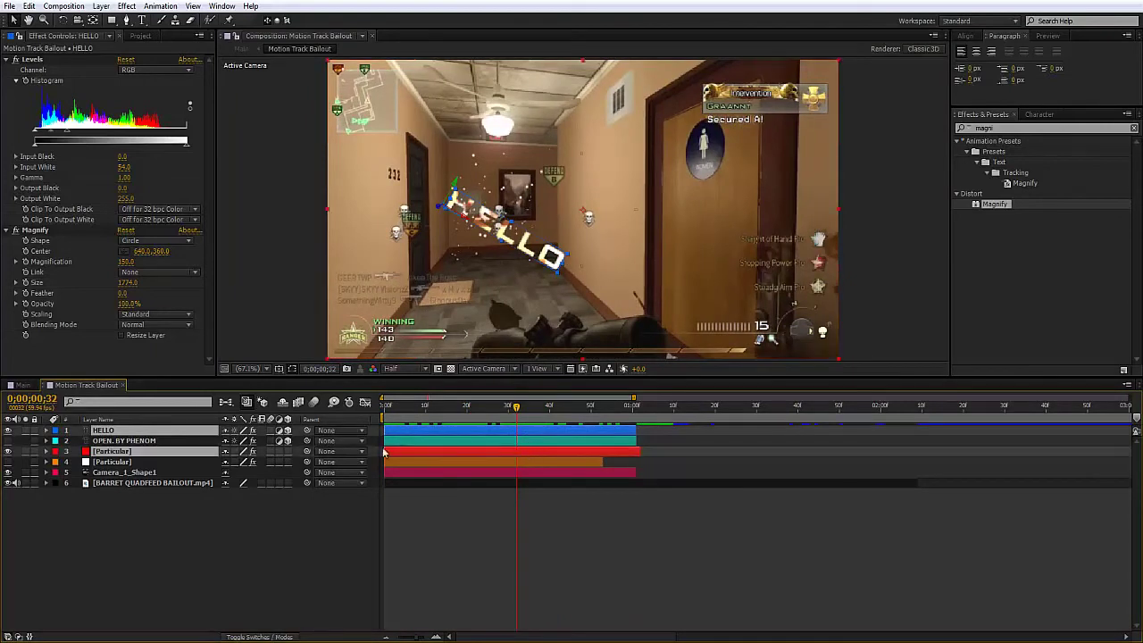
key("t")
key("space")
key("space")
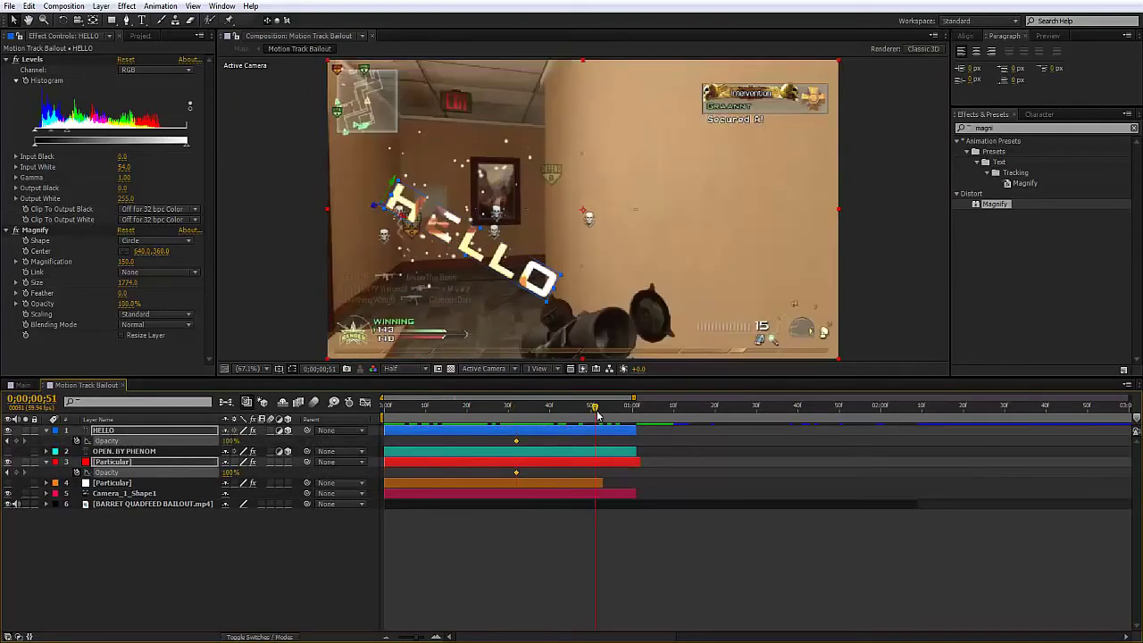
left_click(391, 509)
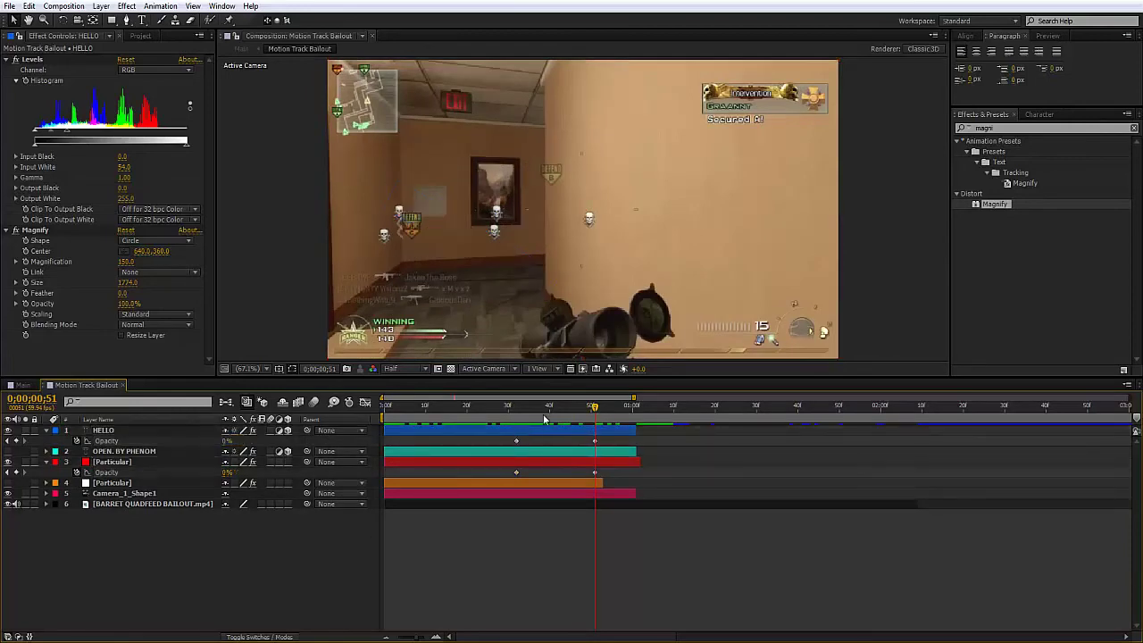
- Preview the shot from the start and scrub through it to check the fade-out of the text and particles
left_click_drag(543, 408, 356, 411)
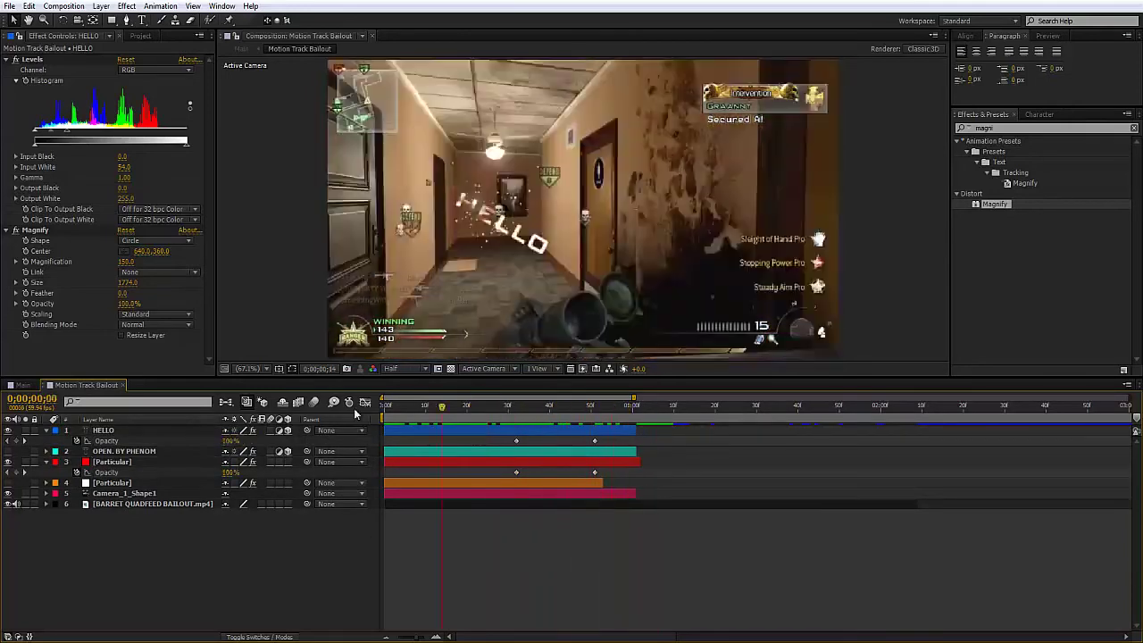
key("KP_0")
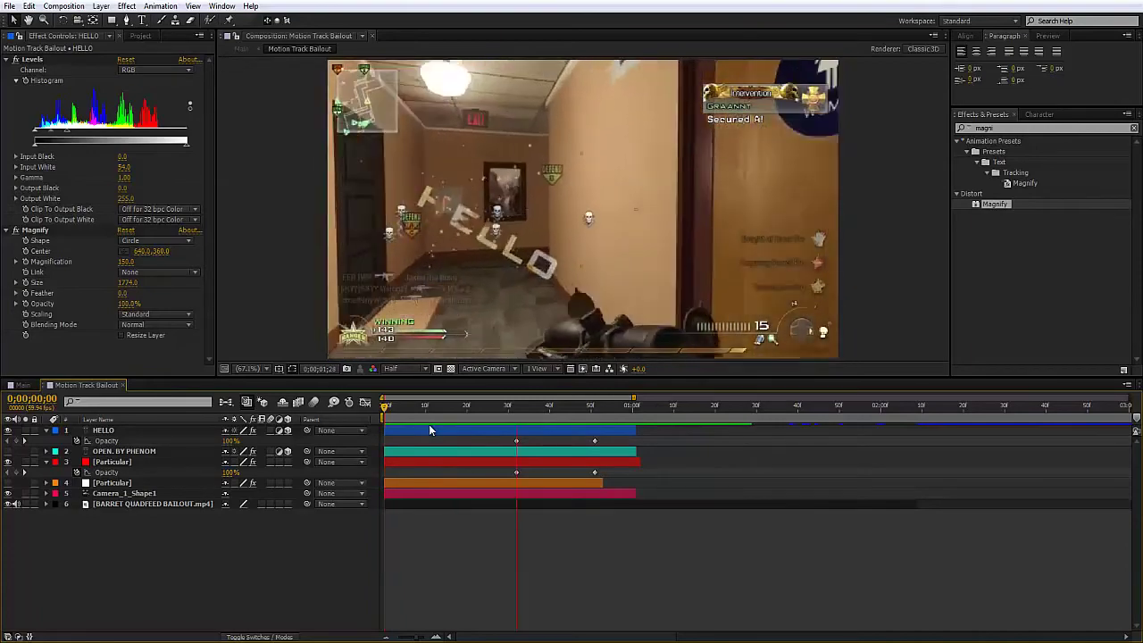
left_click_drag(425, 411, 587, 417)
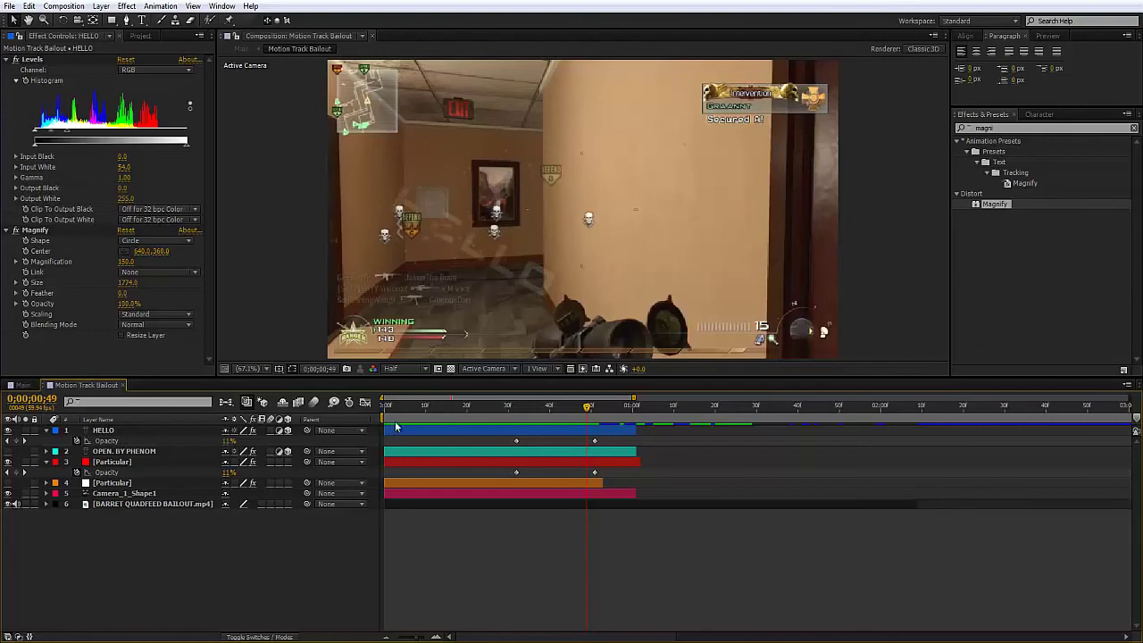
left_click_drag(390, 413, 429, 409)
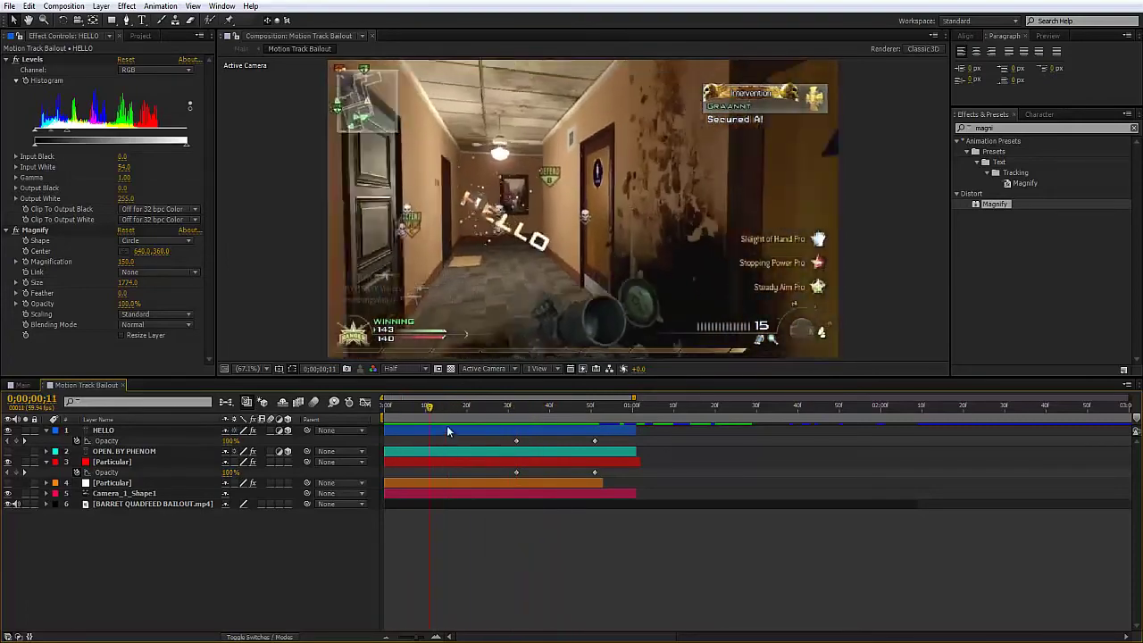
- Select the red Particular layer, play the opening frames from the start, and stop at 0;00;00;24
key("Home")
left_click(125, 466)
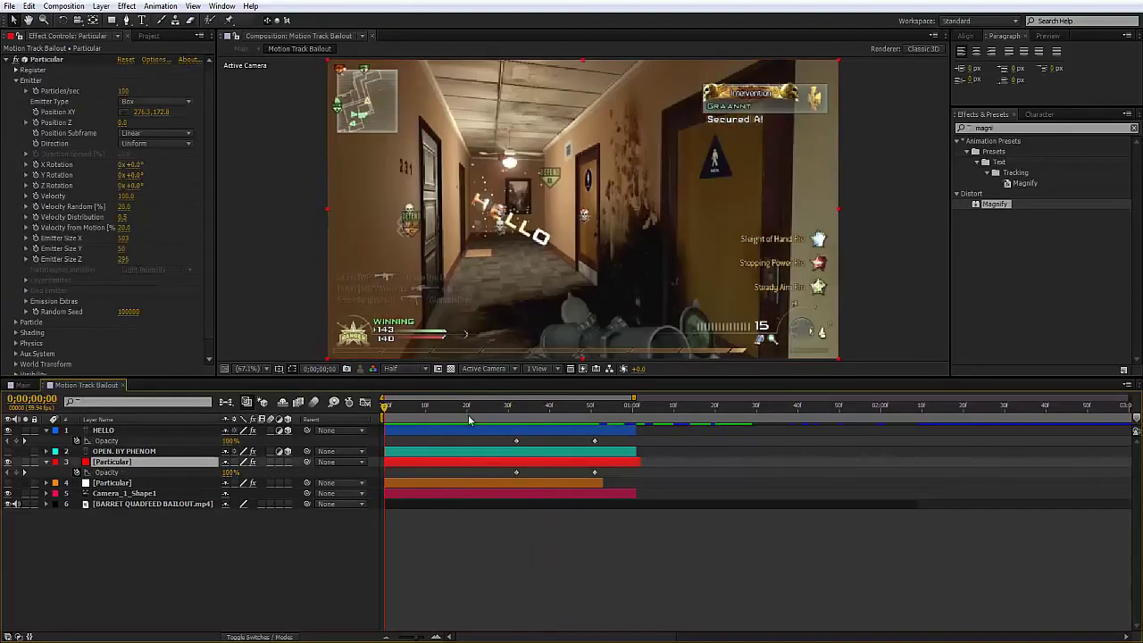
left_click_drag(453, 412, 407, 407)
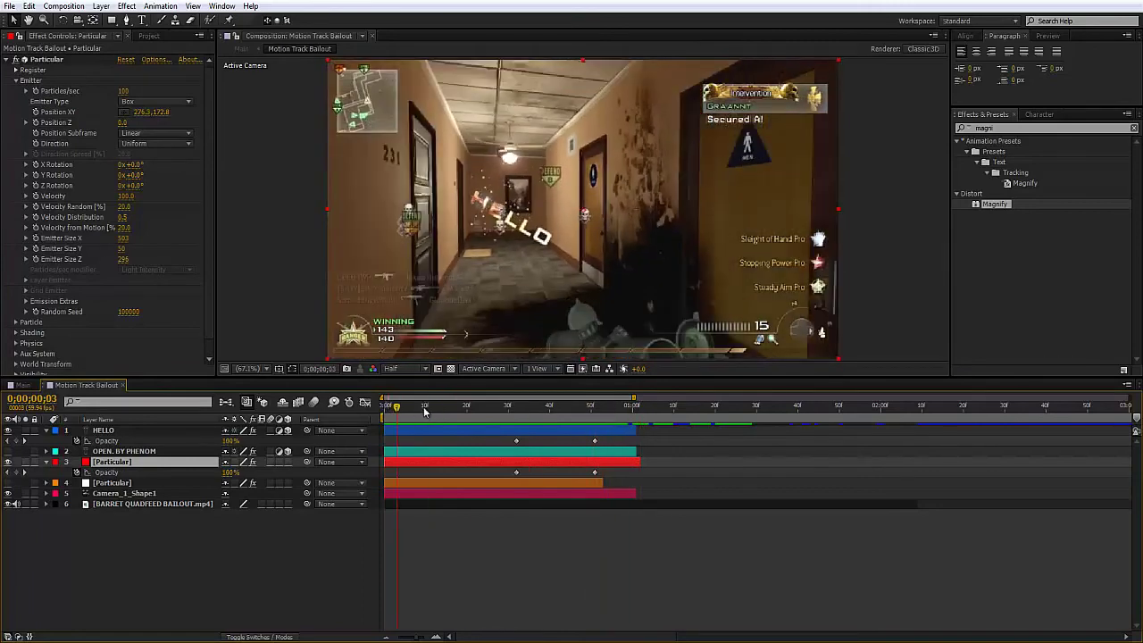
key("space")
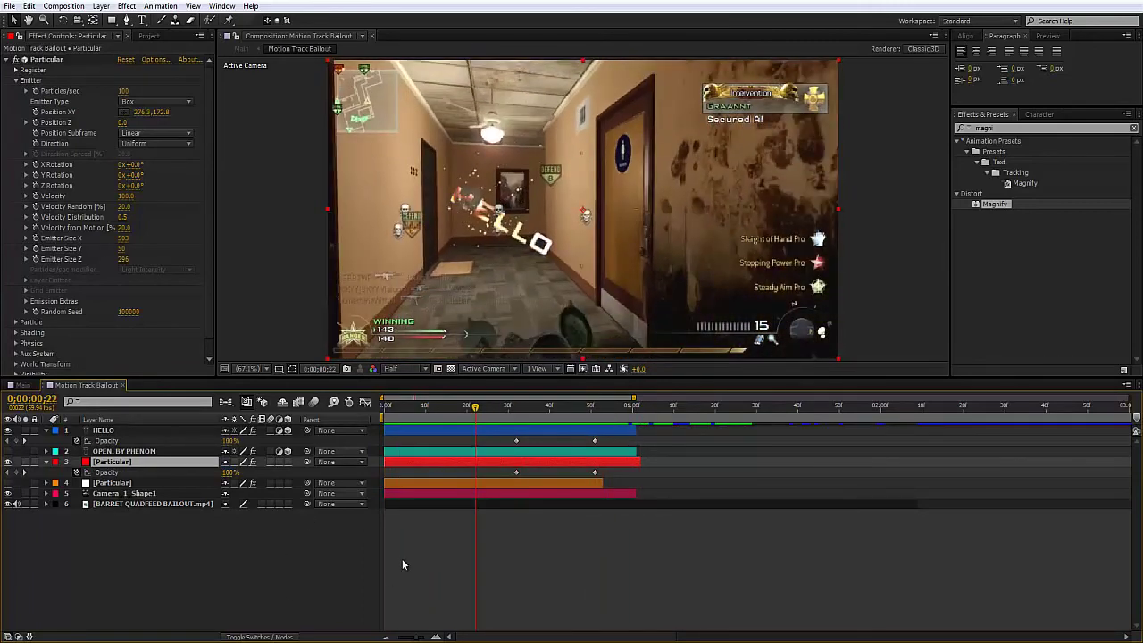
mouse_move(467, 409)
left_mouse_down()
mouse_move(494, 408)
mouse_move(479, 413)
left_mouse_up()
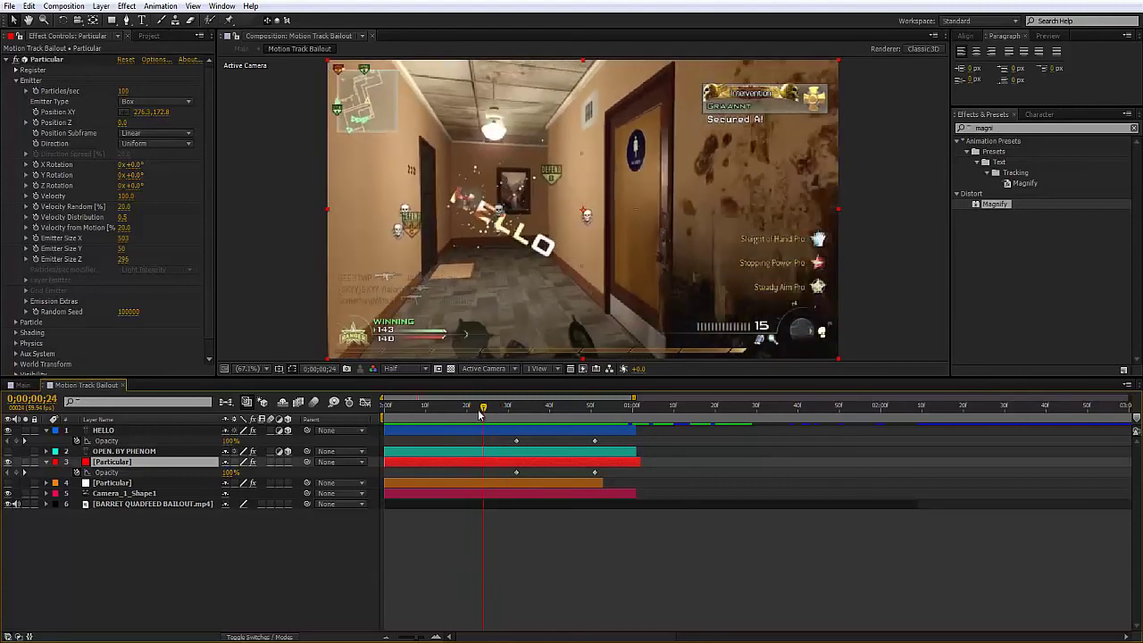
key("=")
key("-")
key("=")
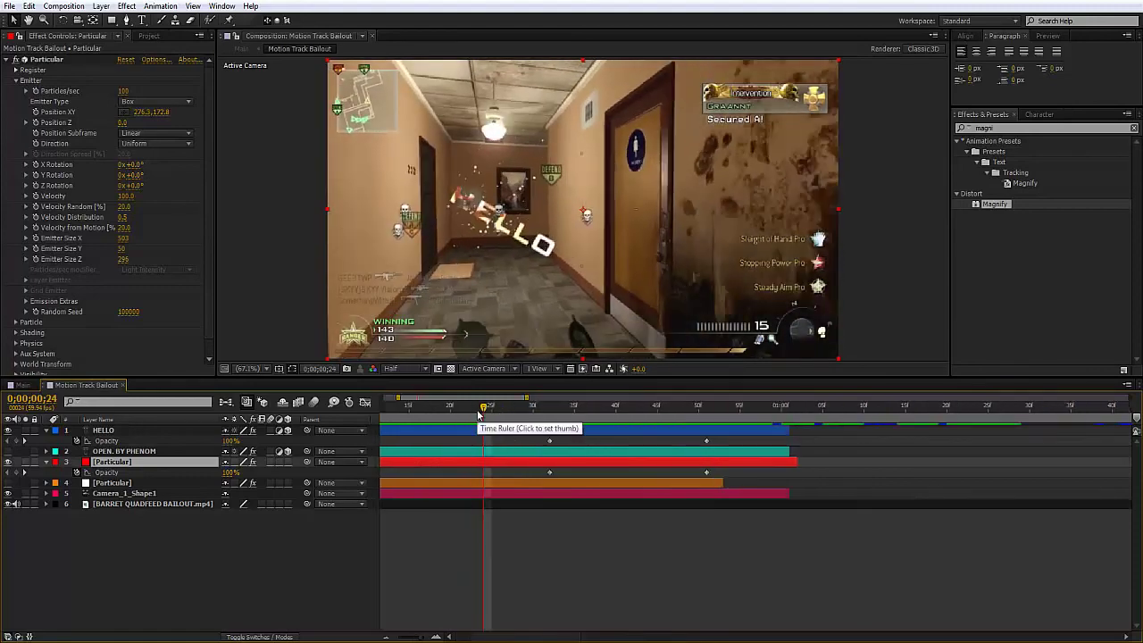
key("-")
key("-")
key("-")
key("=")
key("=")
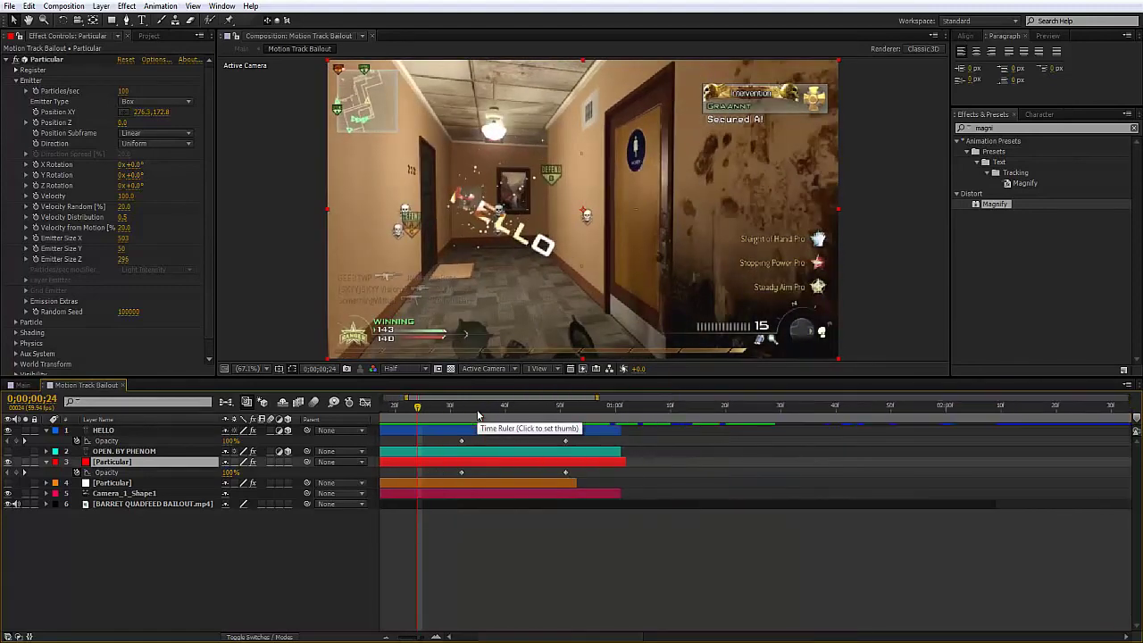
left_click_drag(597, 398, 309, 402)
key("equal")
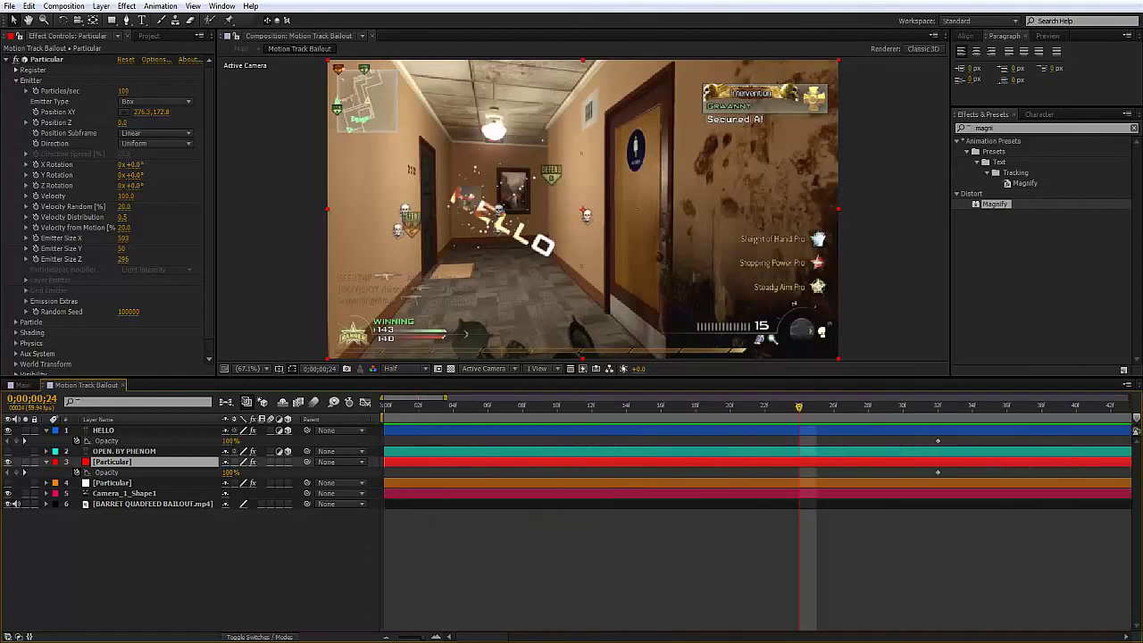